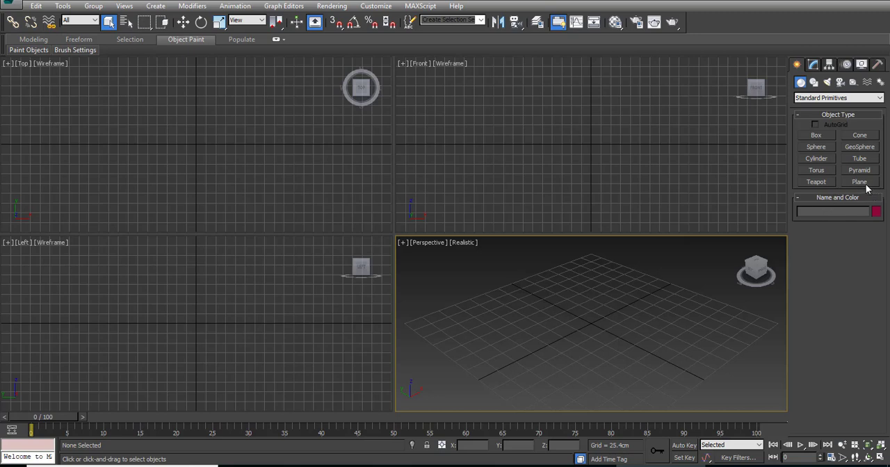
# Step: Create a plane about 391 cm long and 744 cm wide in the Top view, roughly centred on the grid
pyautogui.click(862, 182)
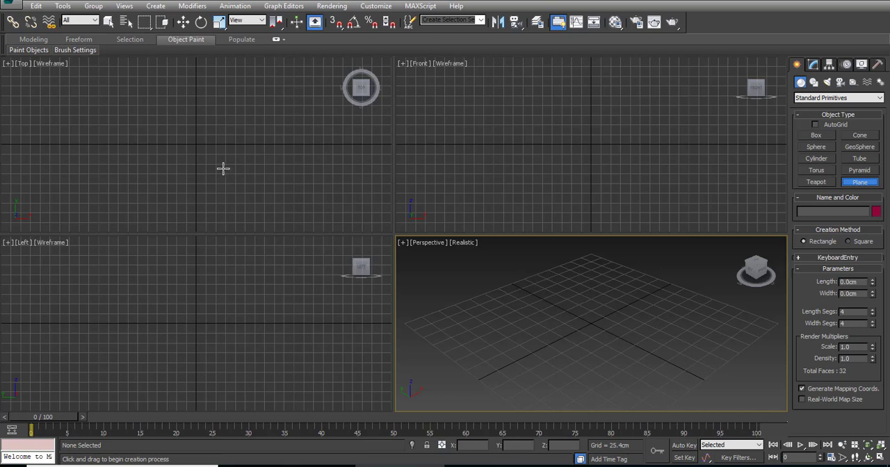
pyautogui.click(200, 134)
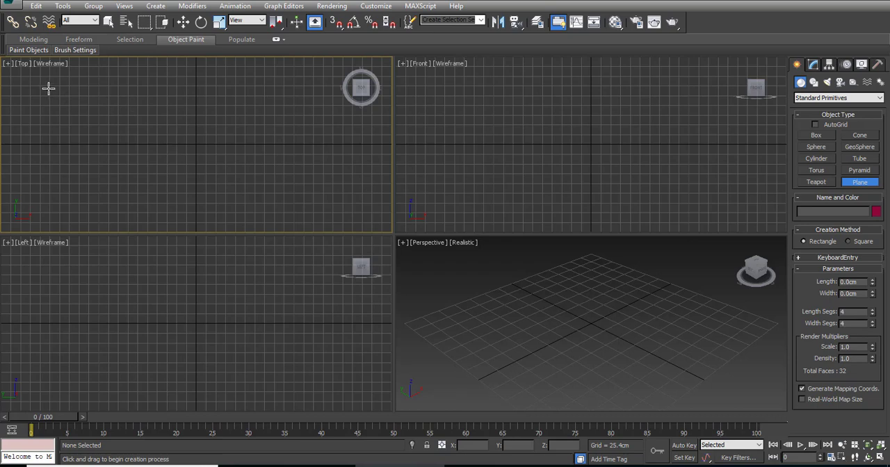
pyautogui.hotkey('alt', 'w')
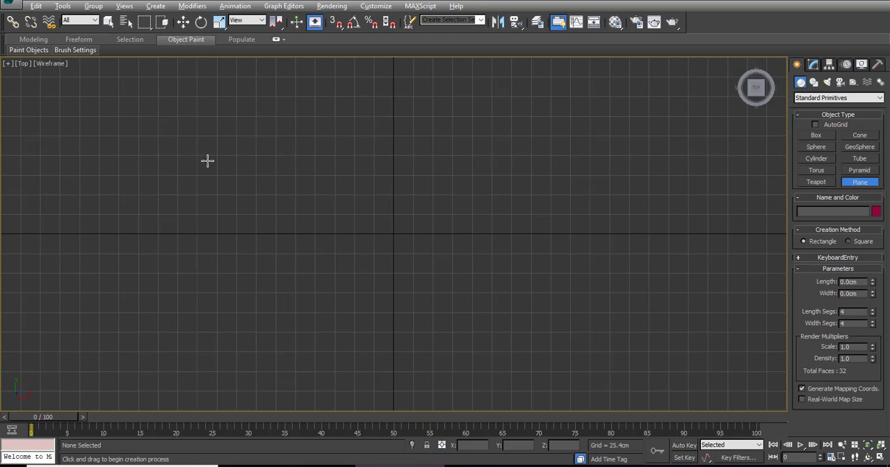
pyautogui.moveTo(148, 97)
pyautogui.mouseDown()
pyautogui.moveTo(158, 111)
pyautogui.moveTo(672, 363)
pyautogui.moveTo(710, 407)
pyautogui.moveTo(722, 398)
pyautogui.mouseUp()
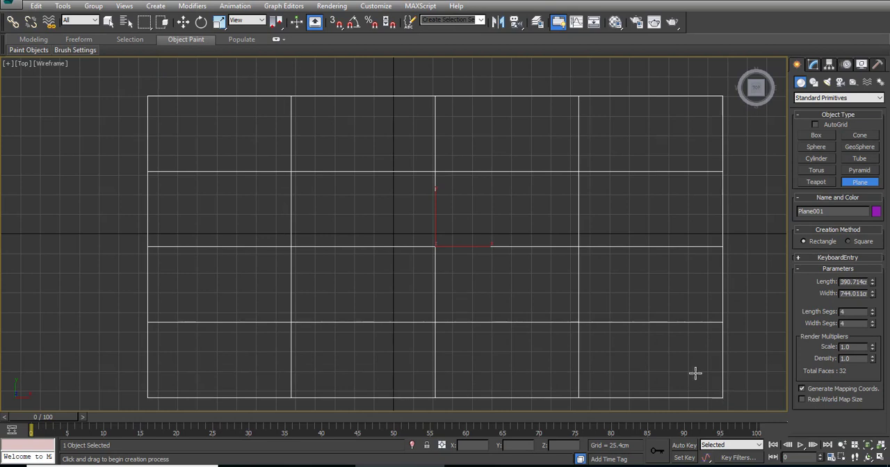
pyautogui.rightClick(628, 311)
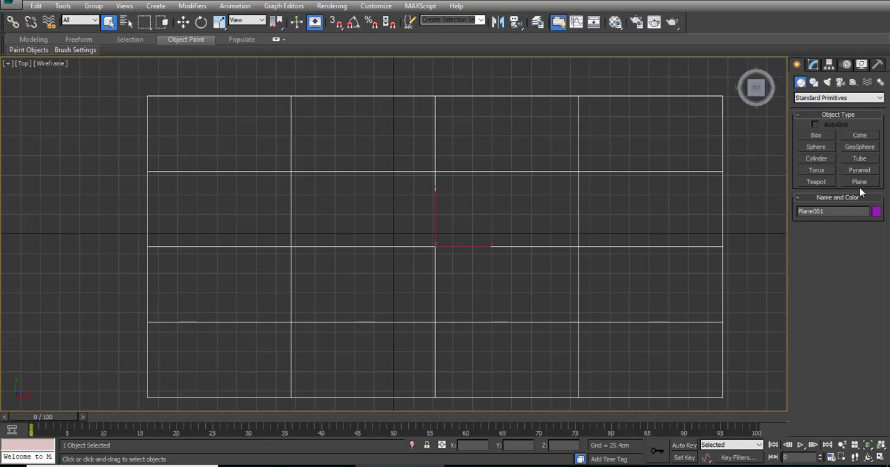
pyautogui.hotkey('alt', 'w')
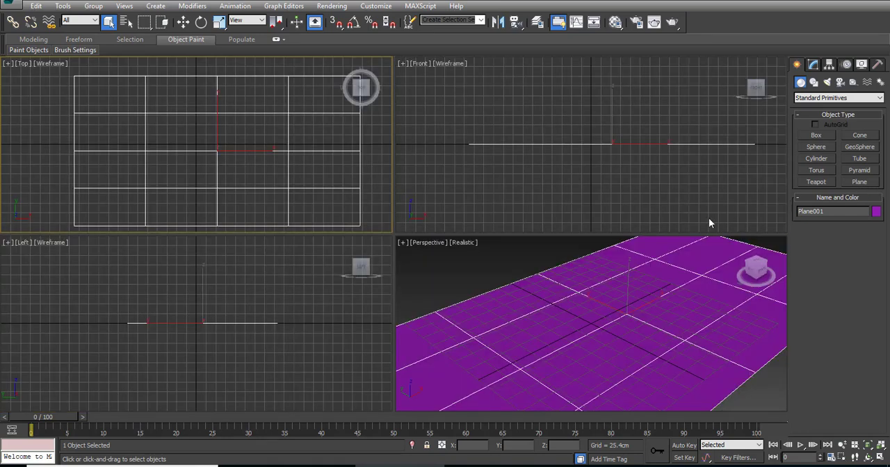
# Step: Create a box about 97 × 85 cm and 69 cm high on the plane's near-left end in the Perspective view
pyautogui.rightClick(523, 269)
pyautogui.hotkey('alt', 'w')
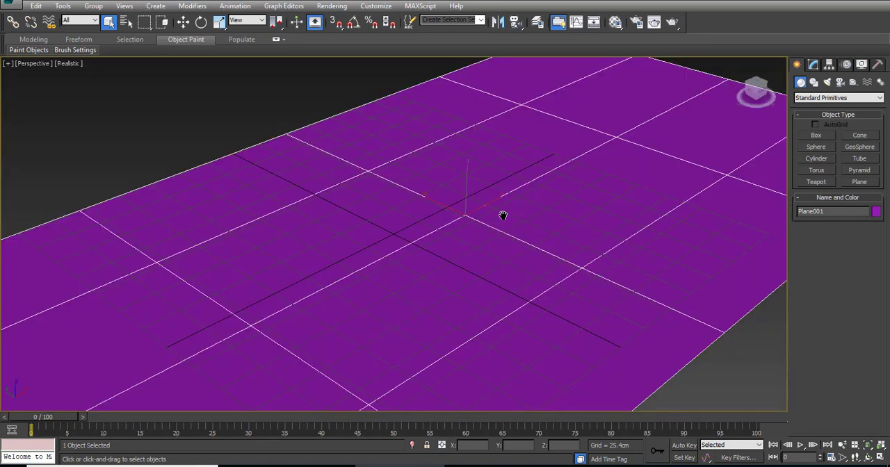
pyautogui.scroll(-5, 487, 213)
pyautogui.scroll(3, 486, 213)
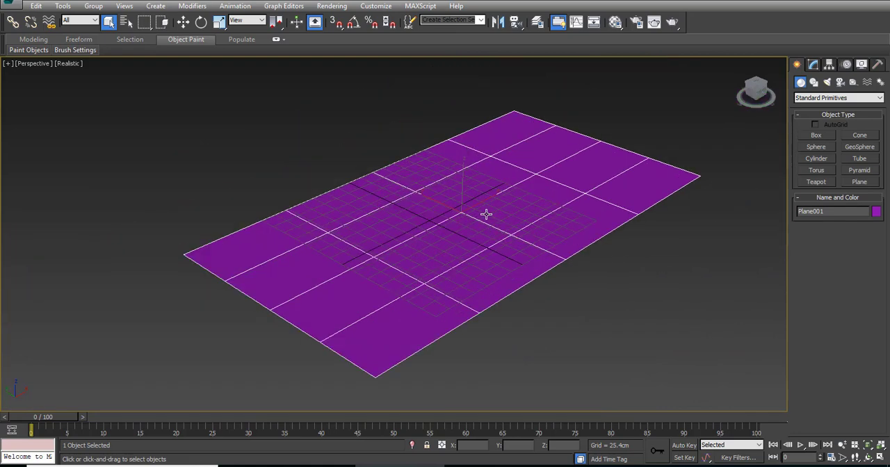
pyautogui.click(818, 135)
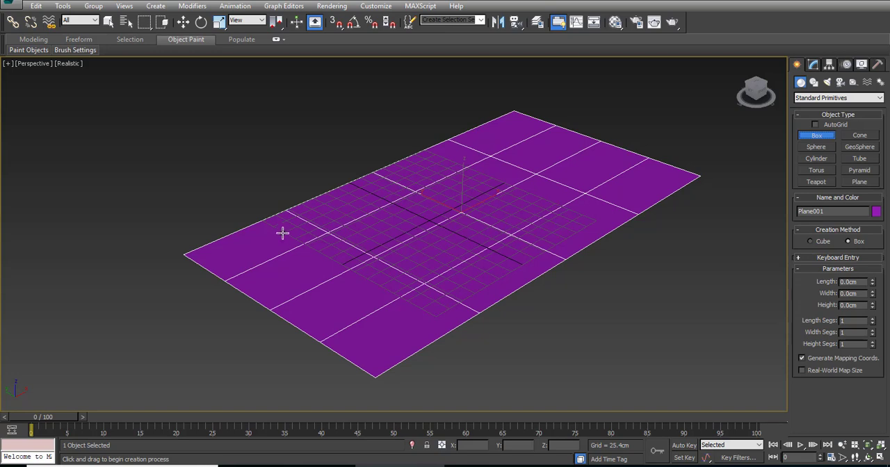
pyautogui.moveTo(282, 233); pyautogui.dragTo(276, 275)
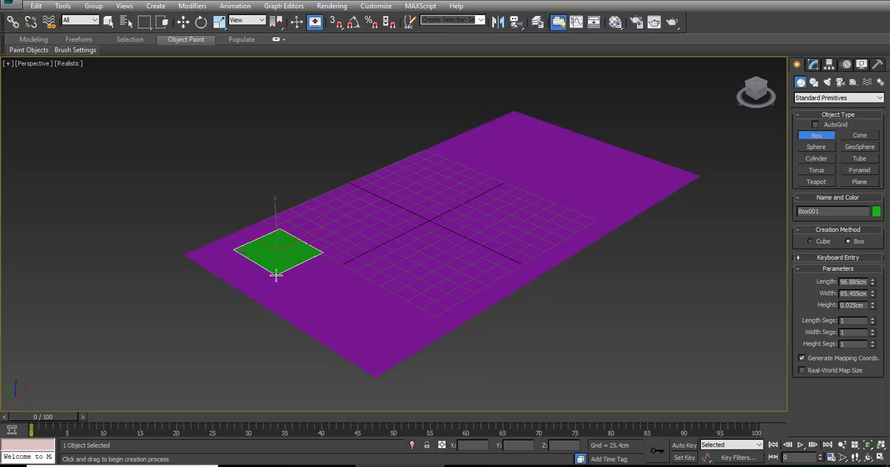
pyautogui.click(277, 230)
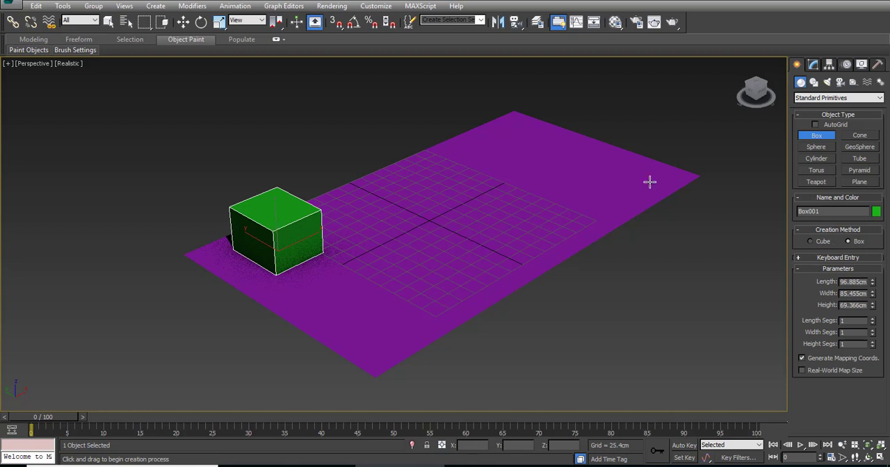
# Step: Create a sphere with a radius of about 36 cm beyond the box, near the middle of the plane's back long edge
pyautogui.click(819, 149)
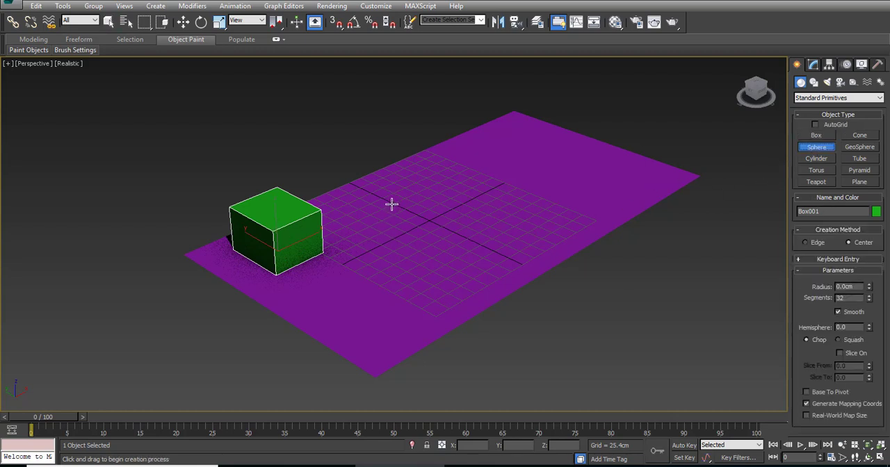
pyautogui.moveTo(378, 189)
pyautogui.mouseDown()
pyautogui.moveTo(389, 197)
pyautogui.moveTo(378, 201)
pyautogui.mouseUp()
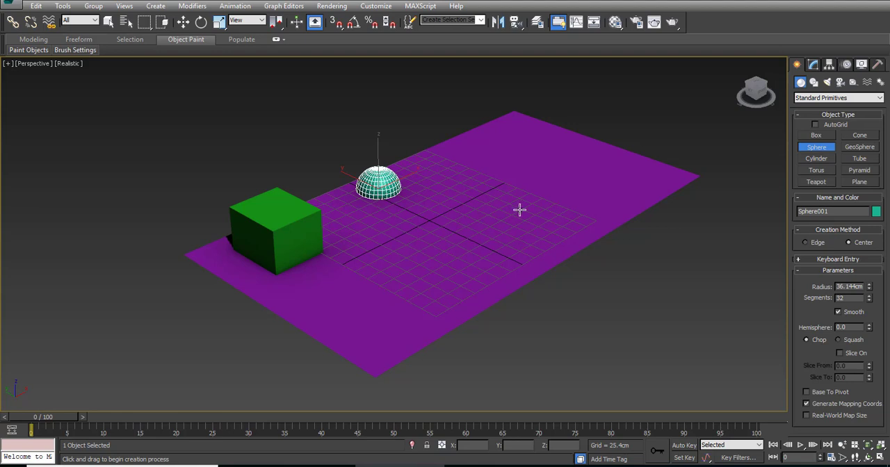
pyautogui.rightClick(577, 209)
# Step: Create a cylinder about 37 cm in radius and 119 cm high beyond the sphere, along the plane's back edge
pyautogui.click(825, 159)
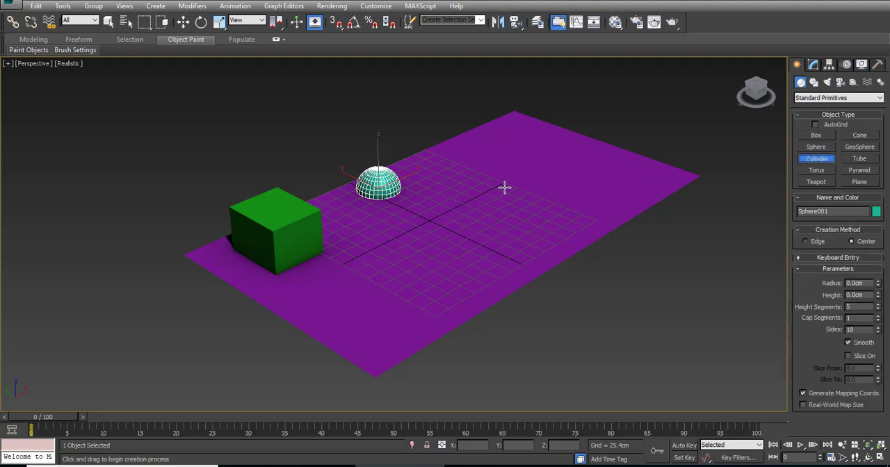
pyautogui.moveTo(466, 155)
pyautogui.mouseDown()
pyautogui.moveTo(468, 172)
pyautogui.moveTo(469, 161)
pyautogui.mouseUp()
pyautogui.click(479, 93)
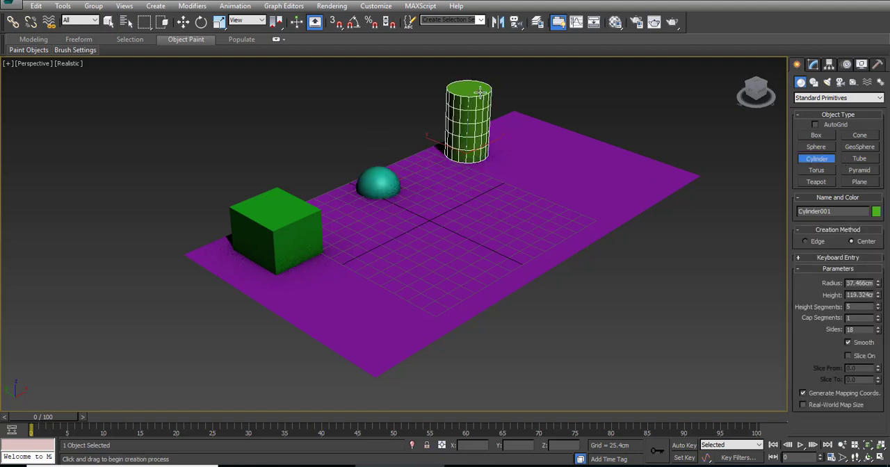
# Step: Create a teapot with a radius of about 47 cm on the plane in front of the box
pyautogui.click(818, 182)
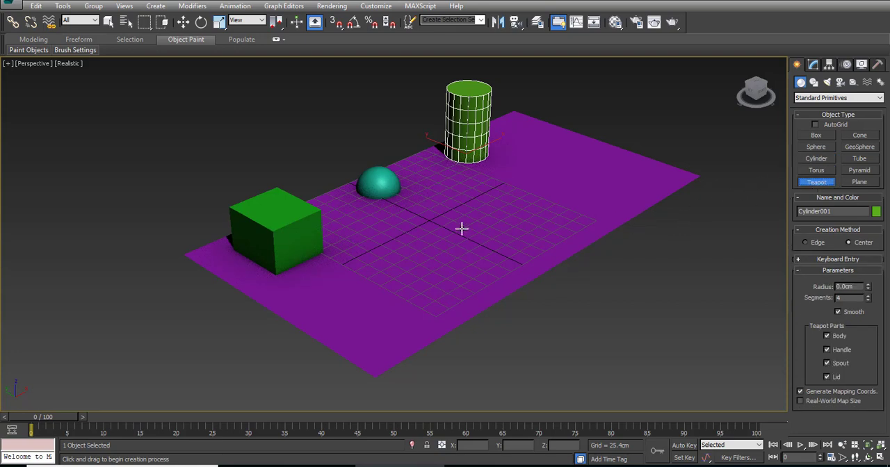
pyautogui.moveTo(341, 294); pyautogui.dragTo(344, 317)
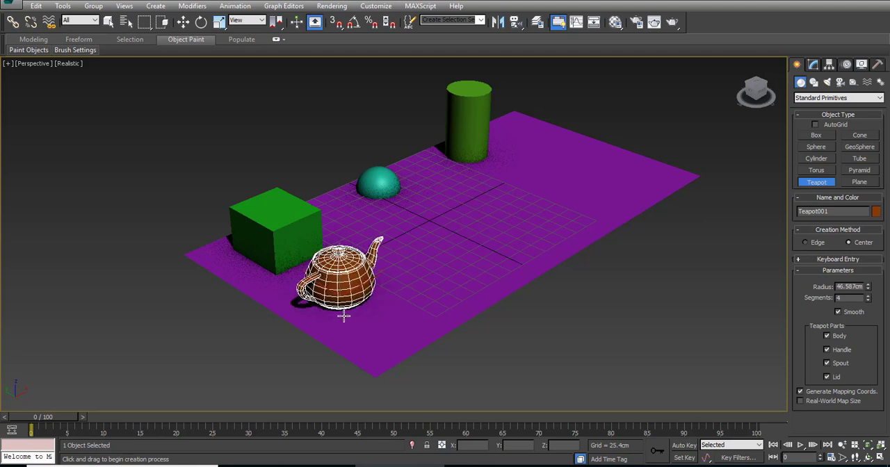
pyautogui.rightClick(483, 316)
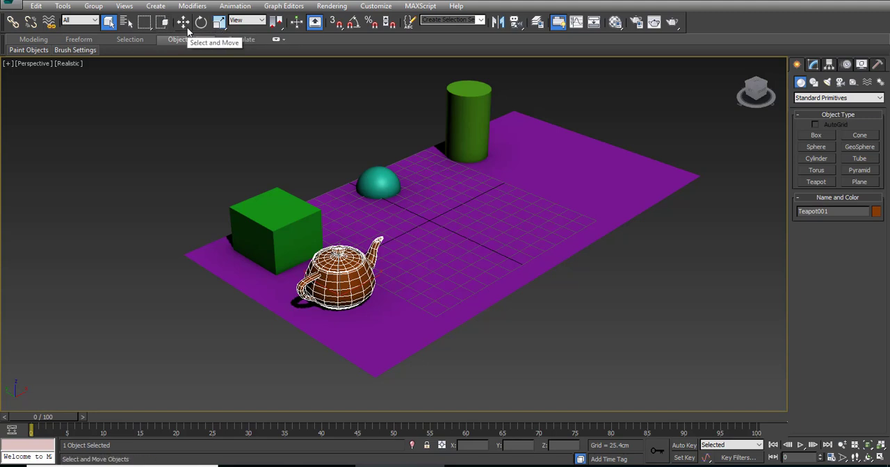
# Step: Move the teapot along the Y axis towards the box, to a Y position of about -28 cm
pyautogui.click(185, 26)
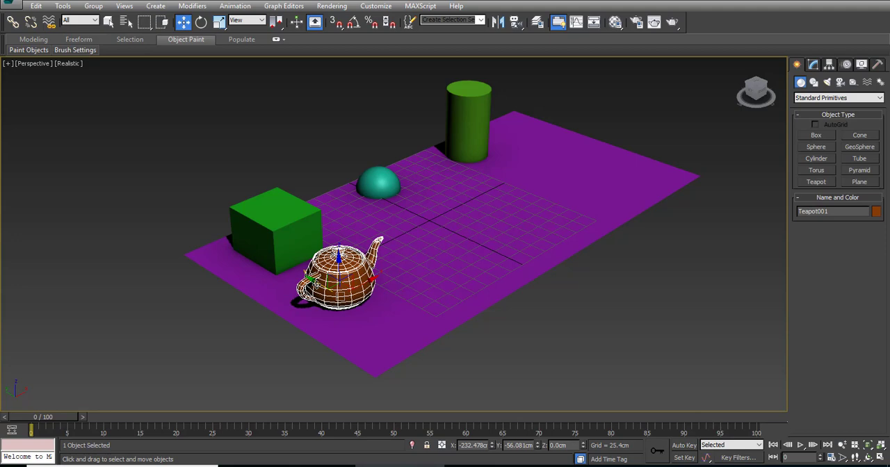
pyautogui.press('z')
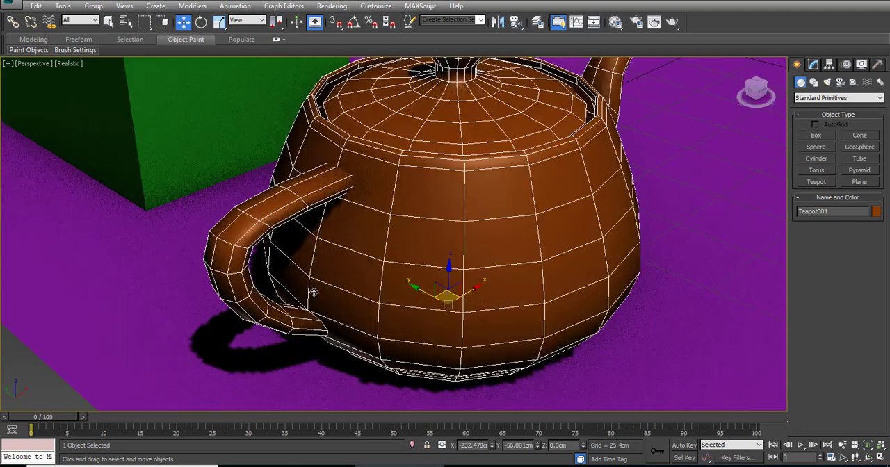
pyautogui.scroll(-4, 314, 292)
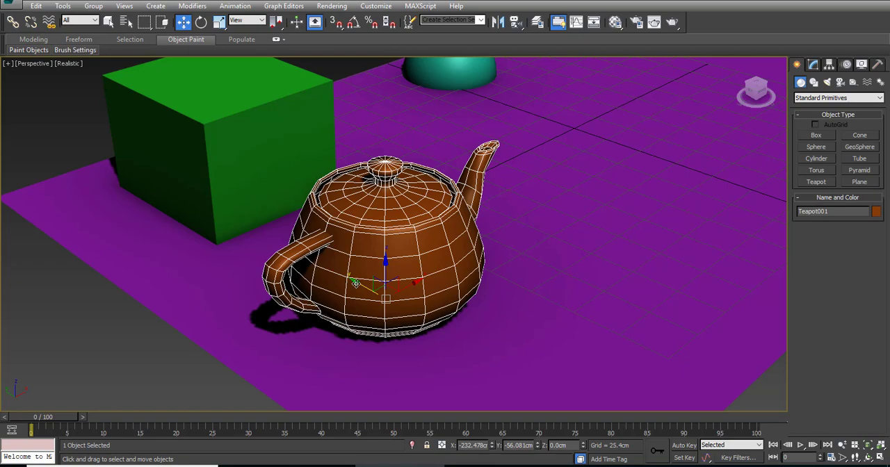
pyautogui.moveTo(355, 283); pyautogui.dragTo(320, 368)
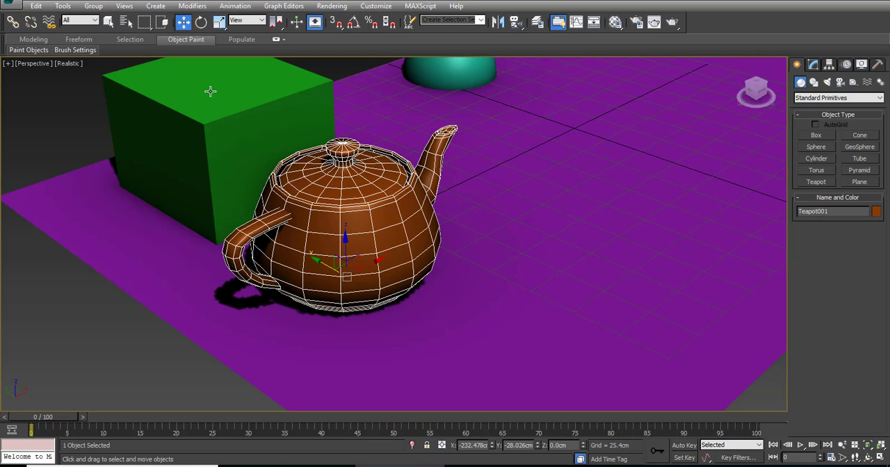
# Step: Centre the teapot over the box in the Top view, at about X -220 cm and Y 93 cm
pyautogui.hotkey('alt', 'w')
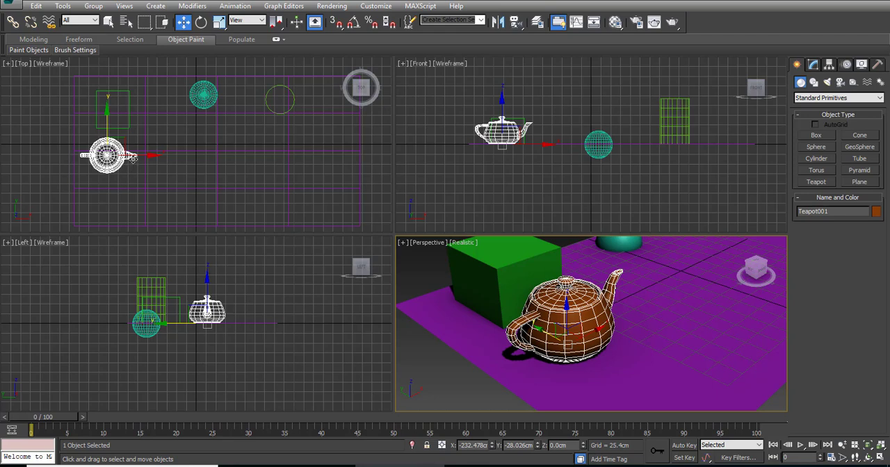
pyautogui.click(132, 158)
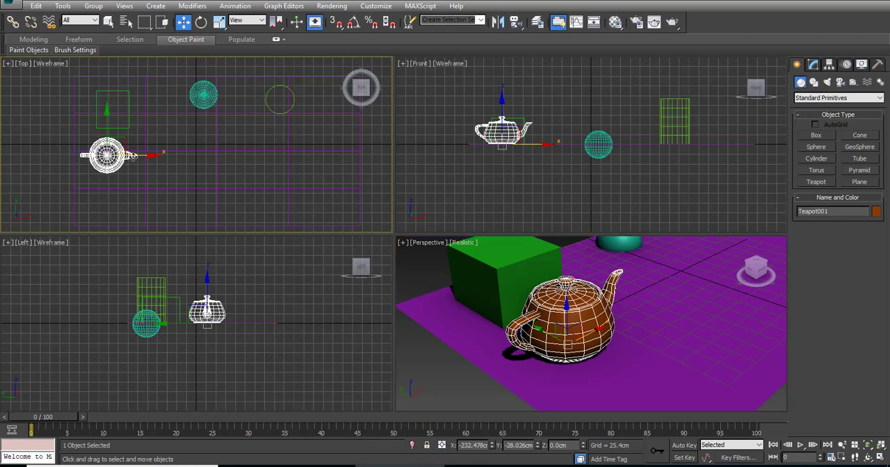
pyautogui.hotkey('alt', 'w')
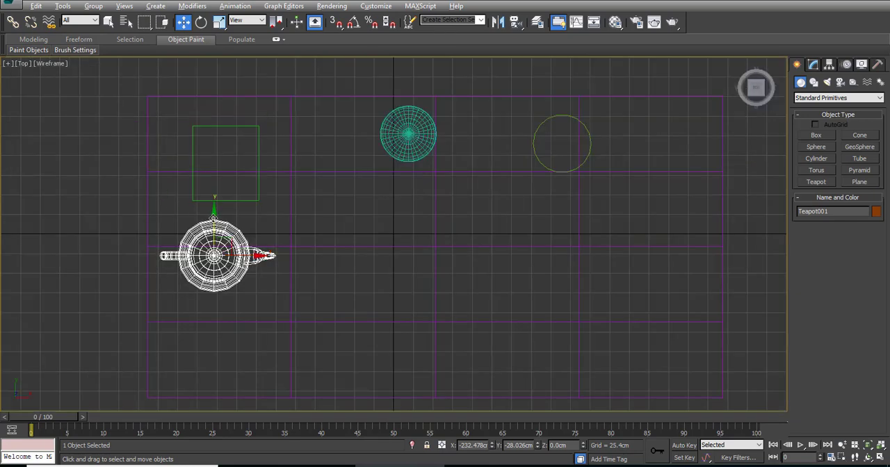
pyautogui.moveTo(213, 218); pyautogui.dragTo(215, 124)
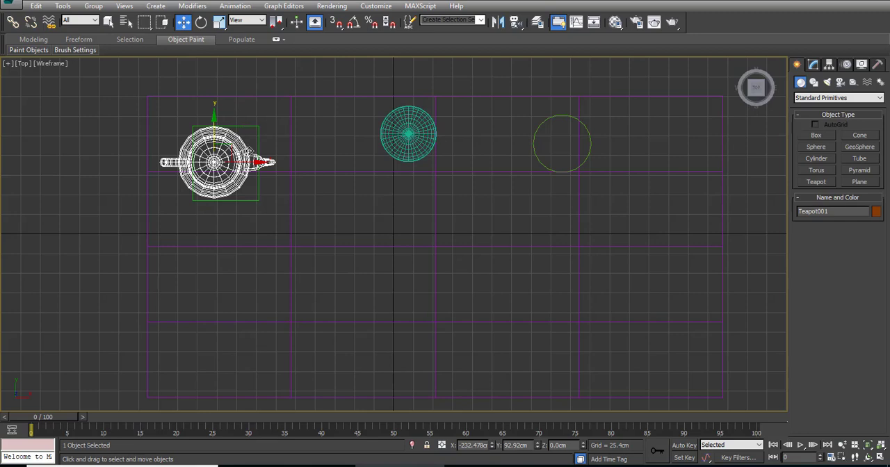
pyautogui.moveTo(236, 162); pyautogui.dragTo(247, 162)
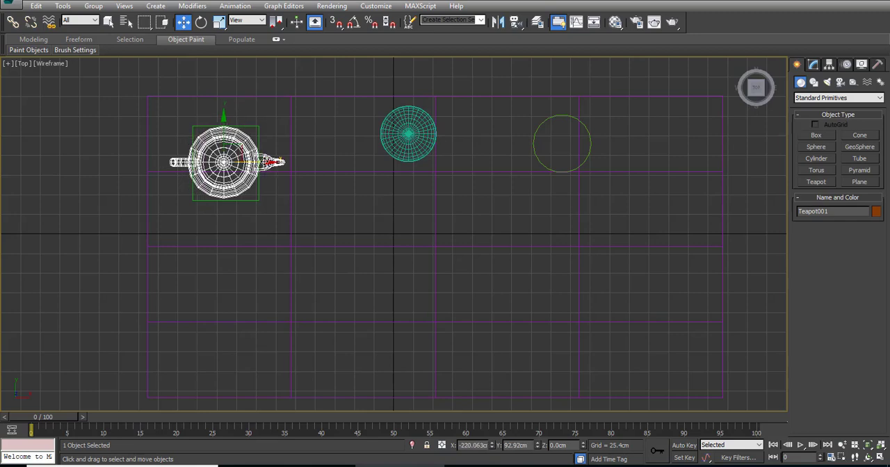
pyautogui.hotkey('alt', 'w')
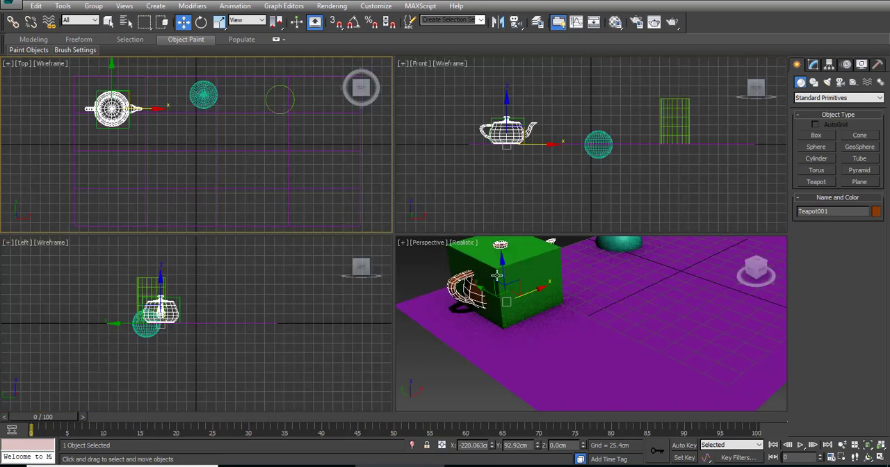
# Step: Raise the teapot in the Front view to about Z 69 cm so it sits on the box, and check it in Perspective
pyautogui.moveTo(501, 276); pyautogui.dragTo(500, 328, button='middle')
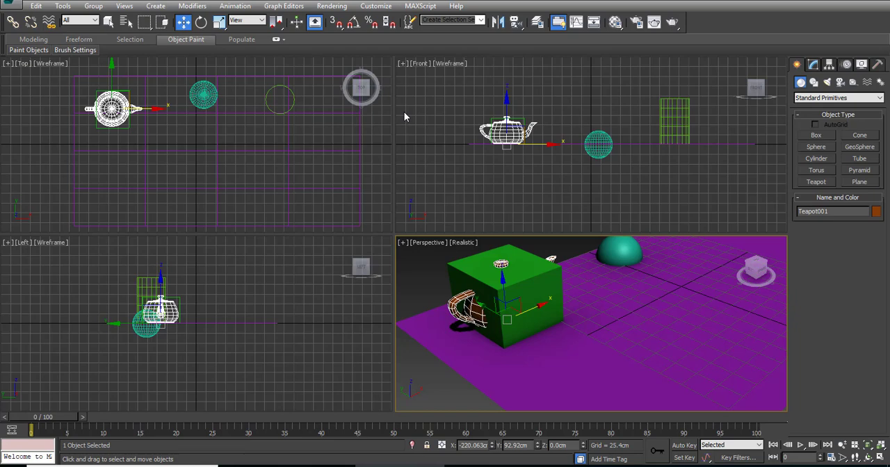
pyautogui.rightClick(421, 150)
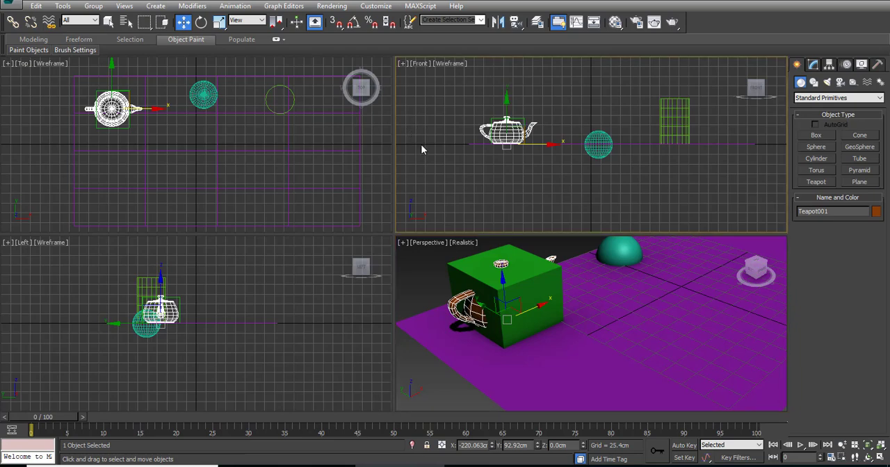
pyautogui.hotkey('alt', 'w')
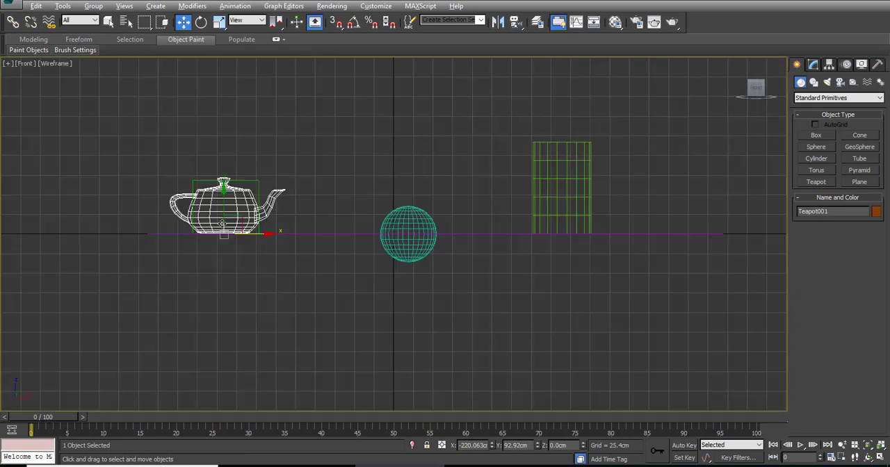
pyautogui.moveTo(221, 210); pyautogui.dragTo(290, 241, button='middle')
pyautogui.scroll(5, 282, 242)
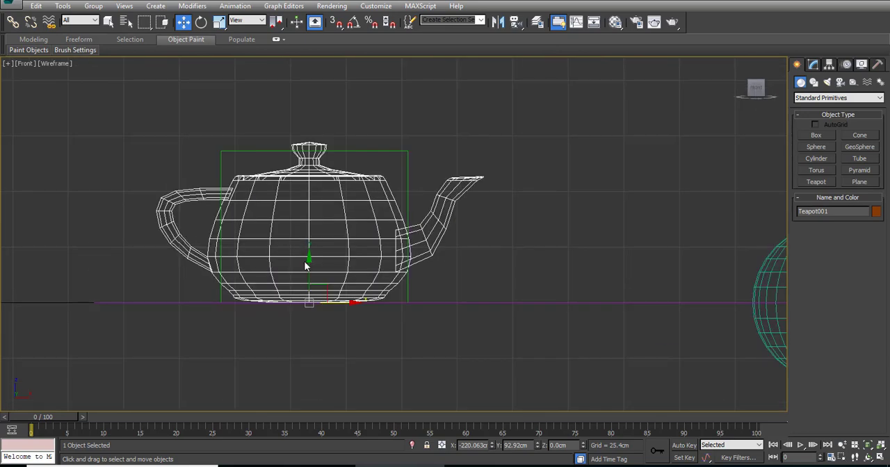
pyautogui.moveTo(306, 265); pyautogui.dragTo(310, 111)
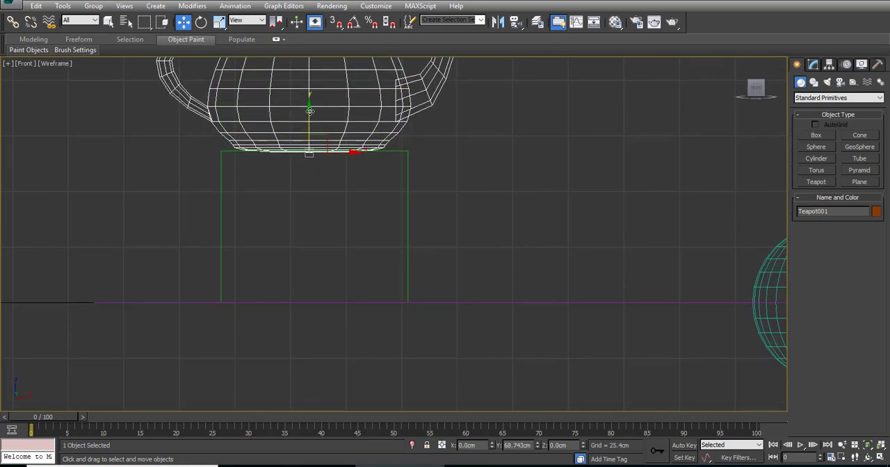
pyautogui.moveTo(376, 161); pyautogui.dragTo(355, 297, button='middle')
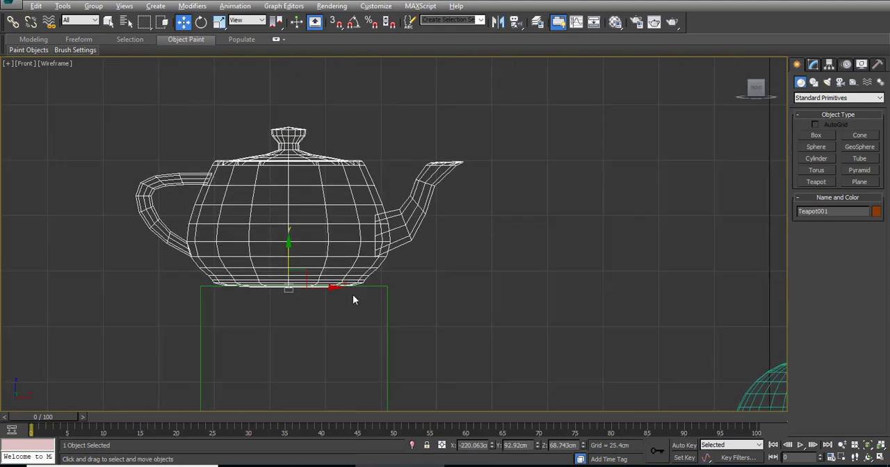
pyautogui.hotkey('alt', 'w')
pyautogui.click(481, 256)
pyautogui.hotkey('alt', 'w')
pyautogui.moveTo(383, 193); pyautogui.dragTo(368, 253, button='middle')
pyautogui.scroll(-5, 341, 276)
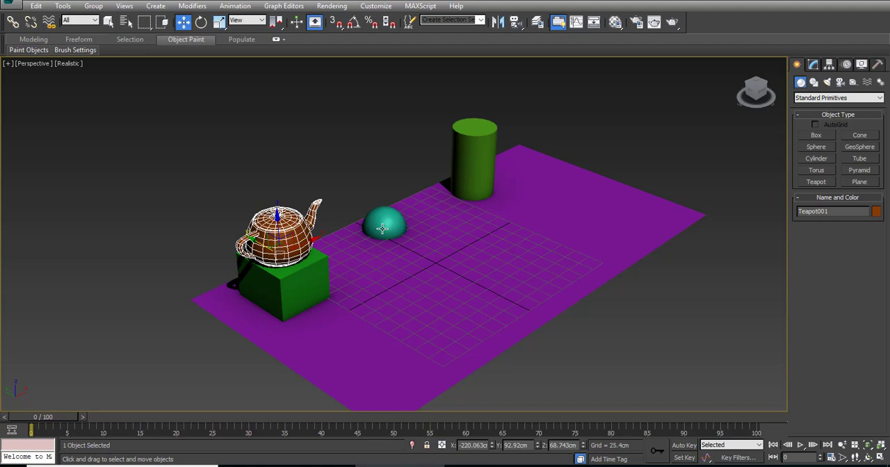
# Step: Select the sphere in the Top view and move it along the X and Y axes separately to about X 12 cm, Y 70 cm
pyautogui.hotkey('alt', 'w')
pyautogui.rightClick(234, 161)
pyautogui.hotkey('alt', 'w')
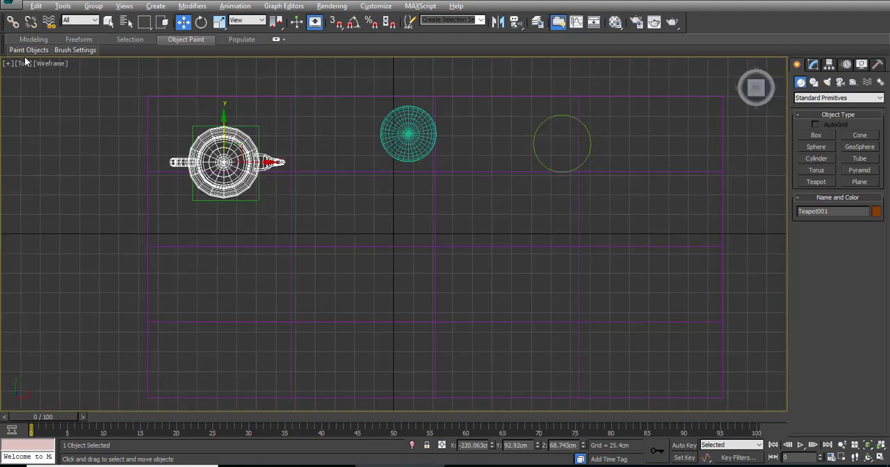
pyautogui.click(418, 142)
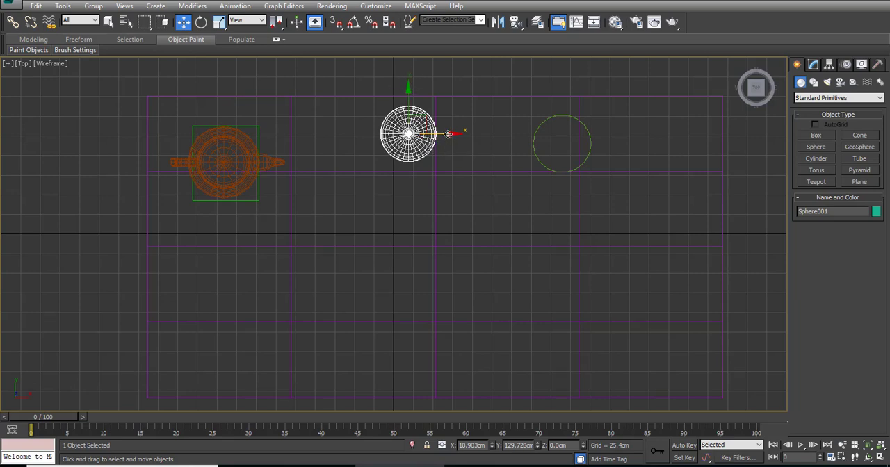
pyautogui.moveTo(453, 133); pyautogui.dragTo(611, 134)
pyautogui.moveTo(565, 88); pyautogui.dragTo(566, 68)
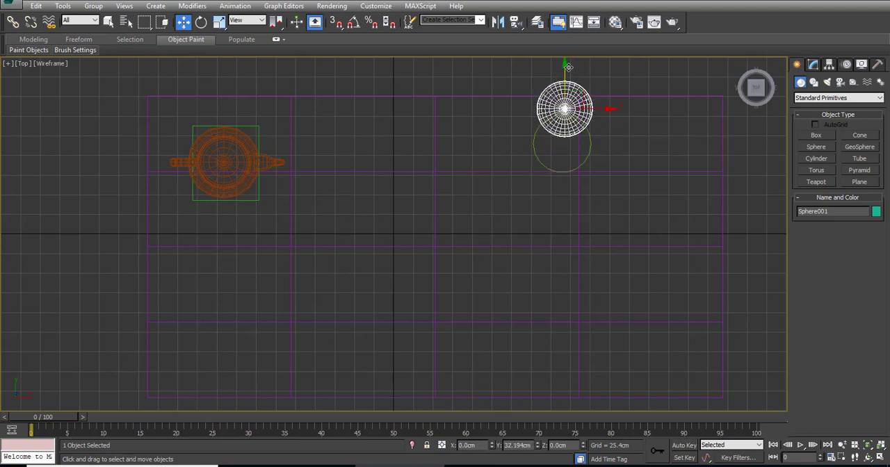
pyautogui.moveTo(603, 107); pyautogui.dragTo(441, 131)
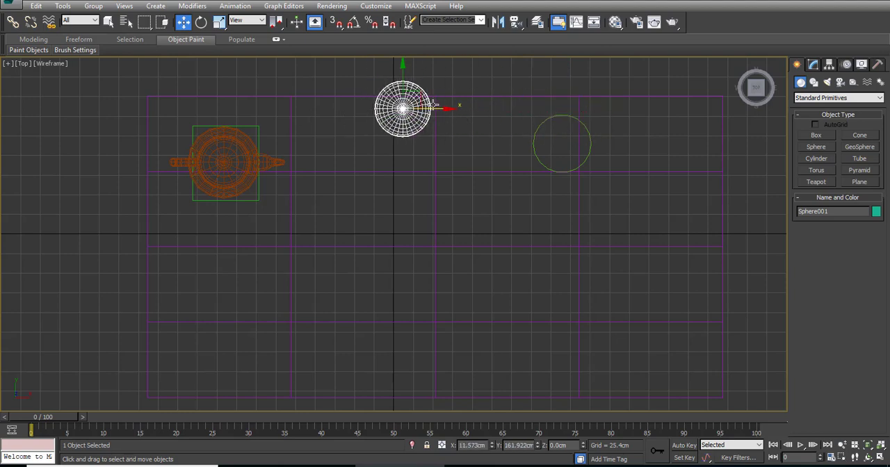
pyautogui.moveTo(402, 72); pyautogui.dragTo(399, 142)
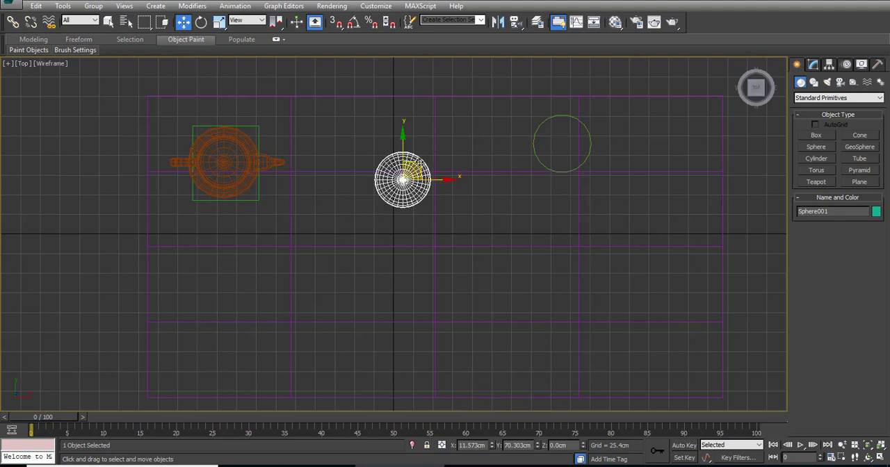
# Step: Move the sphere freely in the XY plane until it is centred over the cylinder, at about X 219 cm and Y 118 cm
pyautogui.moveTo(418, 162); pyautogui.dragTo(346, 217)
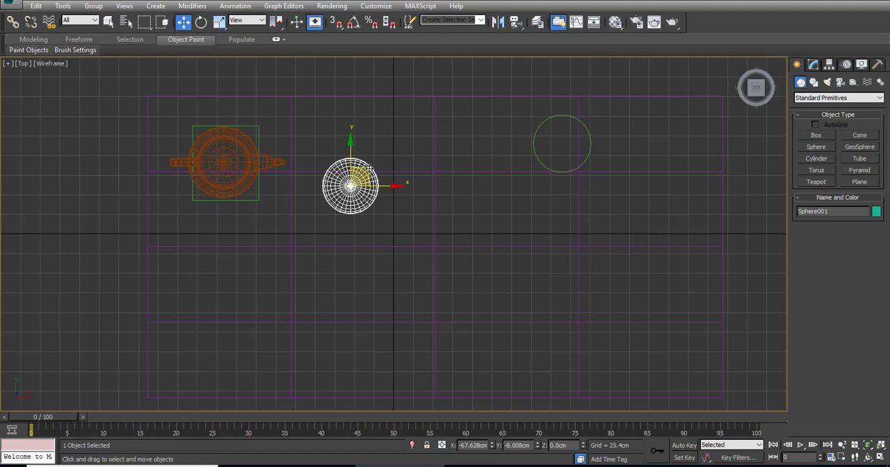
pyautogui.moveTo(366, 167); pyautogui.dragTo(351, 215)
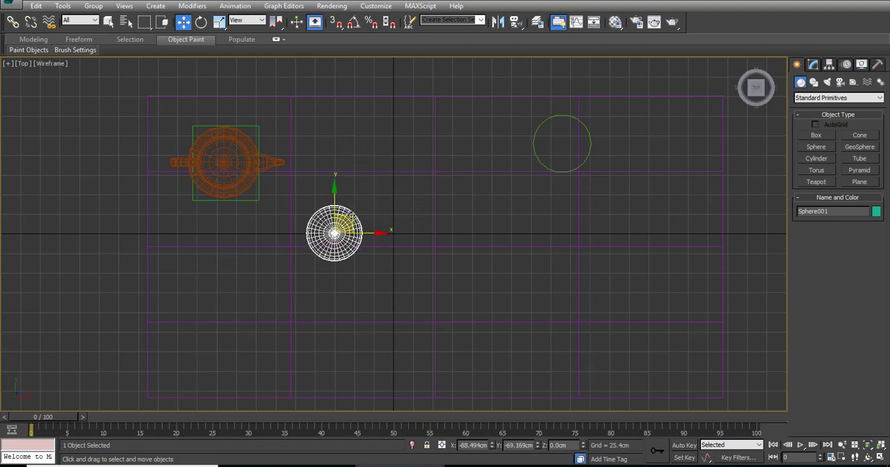
pyautogui.moveTo(350, 215); pyautogui.dragTo(350, 215)
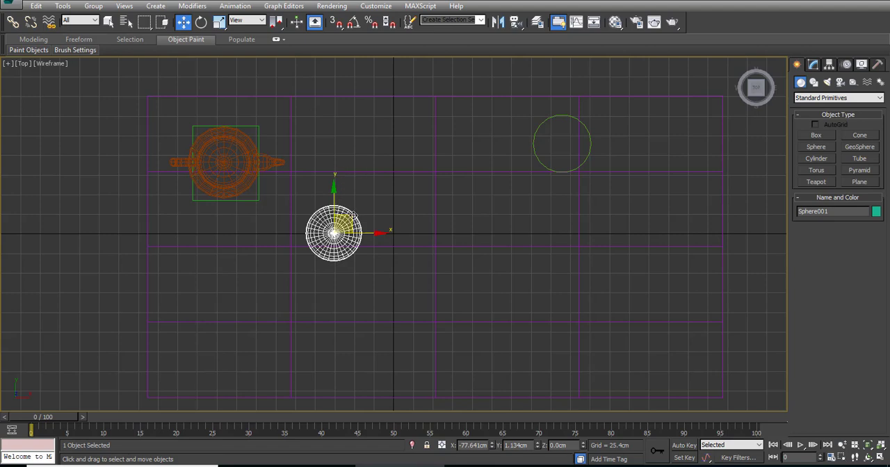
pyautogui.moveTo(353, 216); pyautogui.dragTo(583, 124)
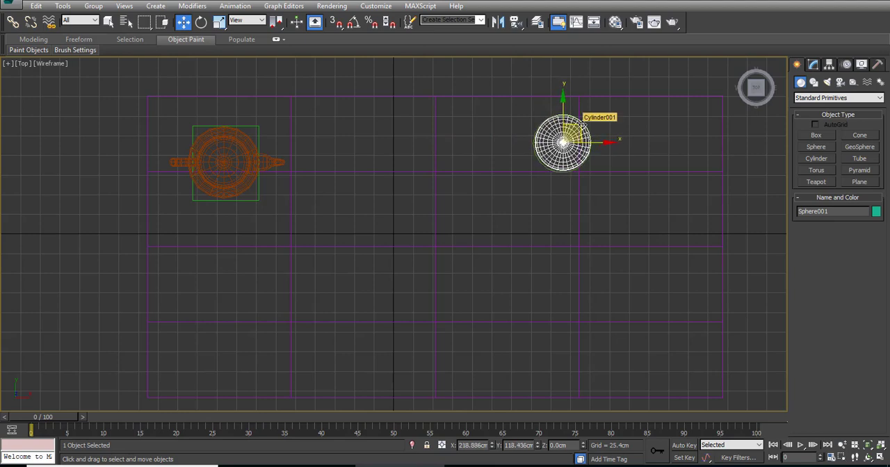
# Step: Raise the sphere in the Front view to about Z 155 cm so it rests on the cylinder, and check it in Perspective
pyautogui.hotkey('alt', 'w')
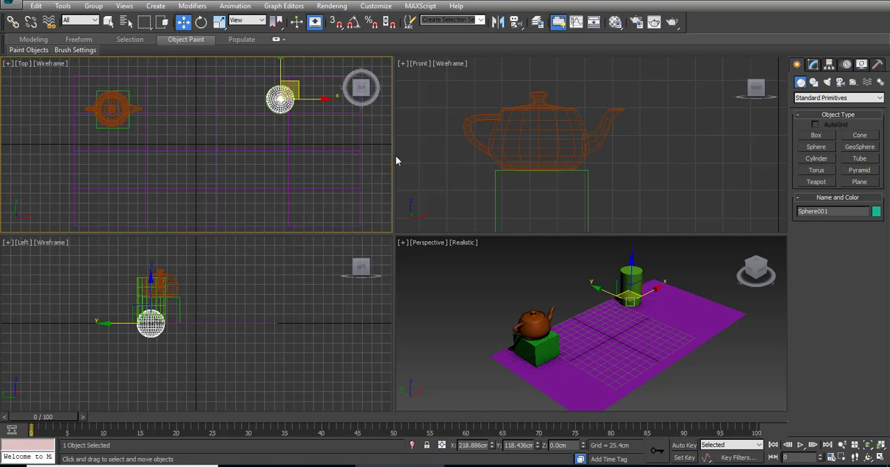
pyautogui.rightClick(423, 138)
pyautogui.hotkey('alt', 'w')
pyautogui.scroll(-5, 462, 206)
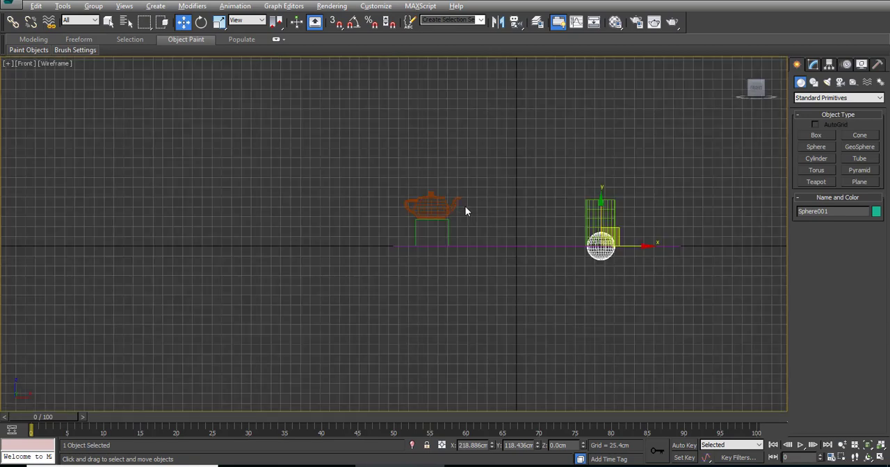
pyautogui.scroll(-2, 466, 206)
pyautogui.moveTo(562, 224); pyautogui.dragTo(381, 206, button='middle')
pyautogui.scroll(4, 358, 194)
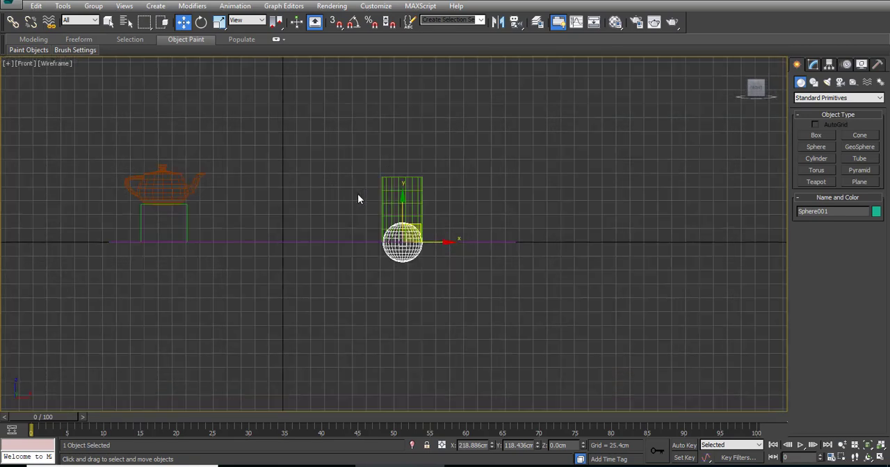
pyautogui.scroll(4, 362, 198)
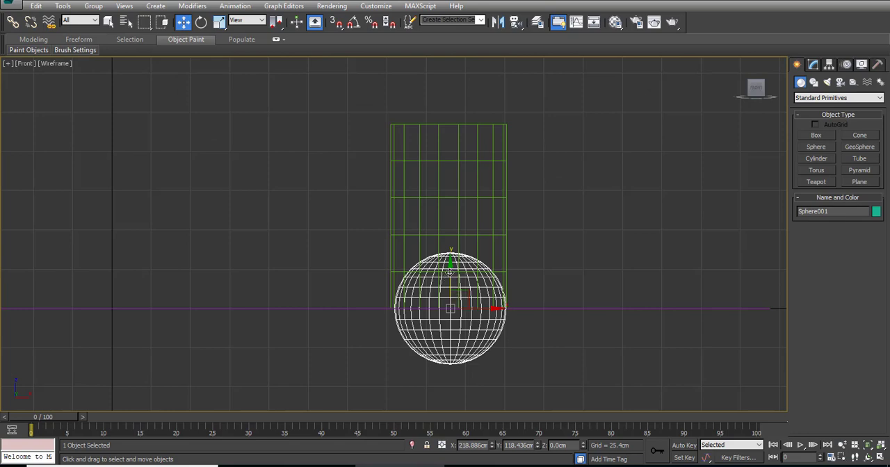
pyautogui.moveTo(451, 271); pyautogui.dragTo(457, 34)
pyautogui.moveTo(449, 192); pyautogui.dragTo(443, 268, button='middle')
pyautogui.hotkey('alt', 'w')
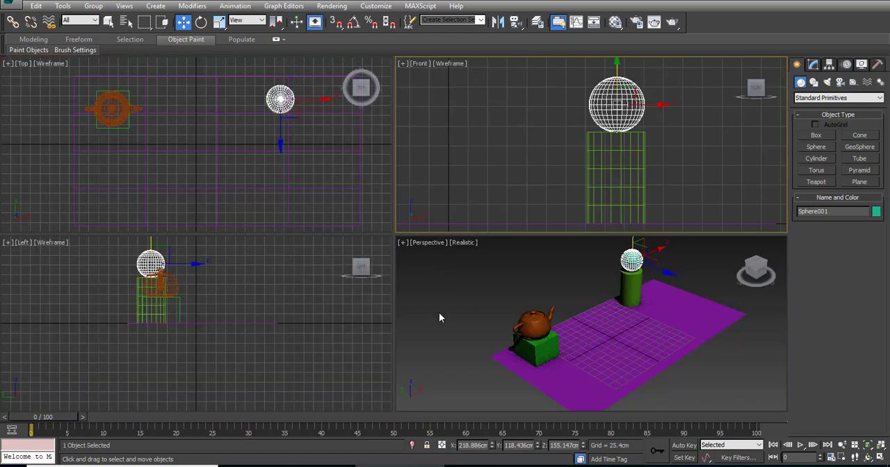
pyautogui.middleClick(439, 313)
pyautogui.hotkey('alt', 'w')
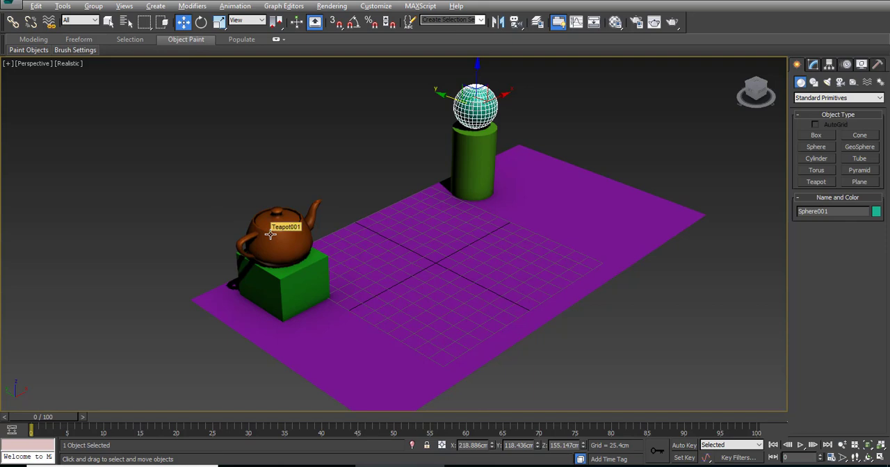
# Step: Rotate the teapot on the box by about -90° around the Z axis
pyautogui.click(202, 22)
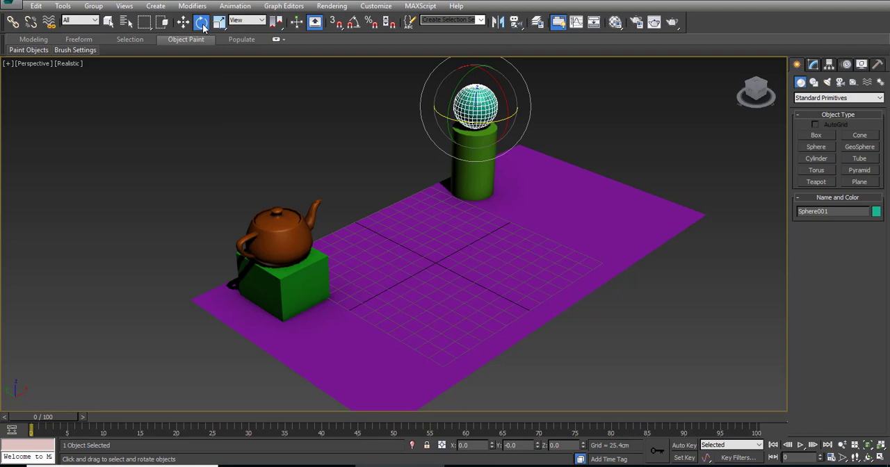
pyautogui.click(282, 228)
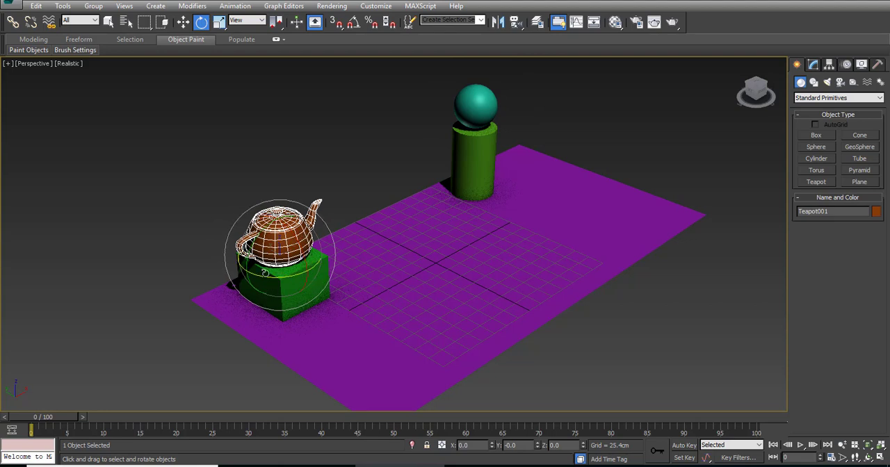
pyautogui.click(183, 22)
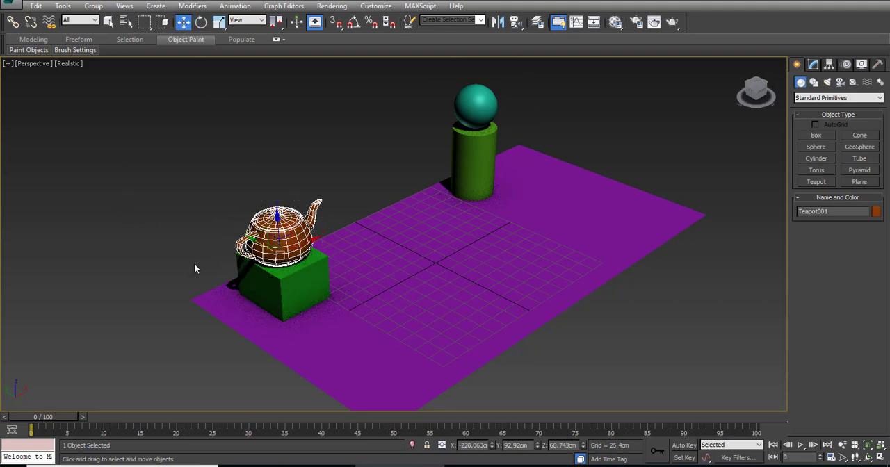
pyautogui.click(201, 21)
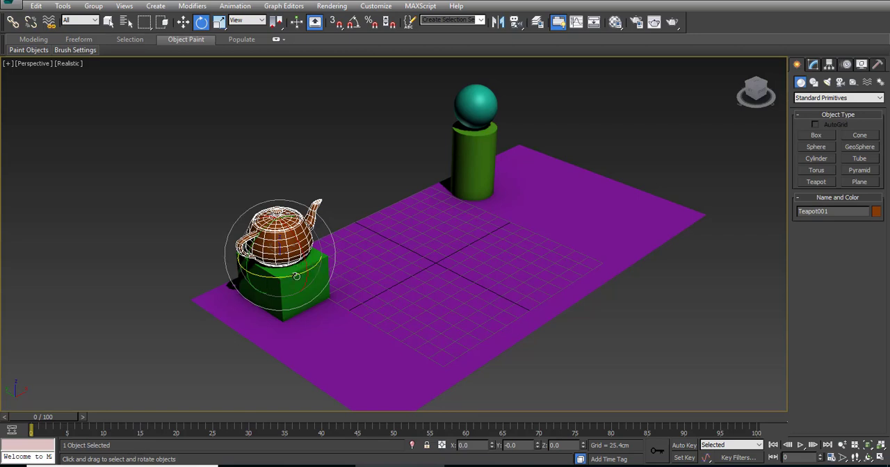
pyautogui.moveTo(296, 277); pyautogui.dragTo(228, 231)
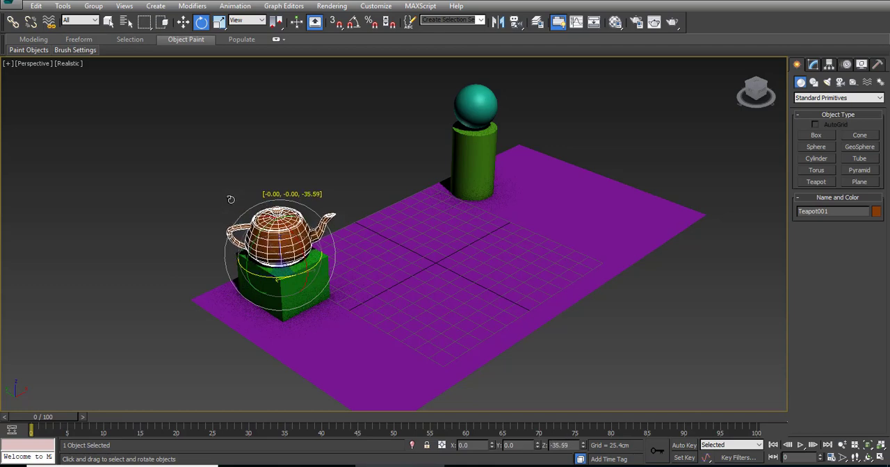
pyautogui.moveTo(231, 199); pyautogui.dragTo(180, 244)
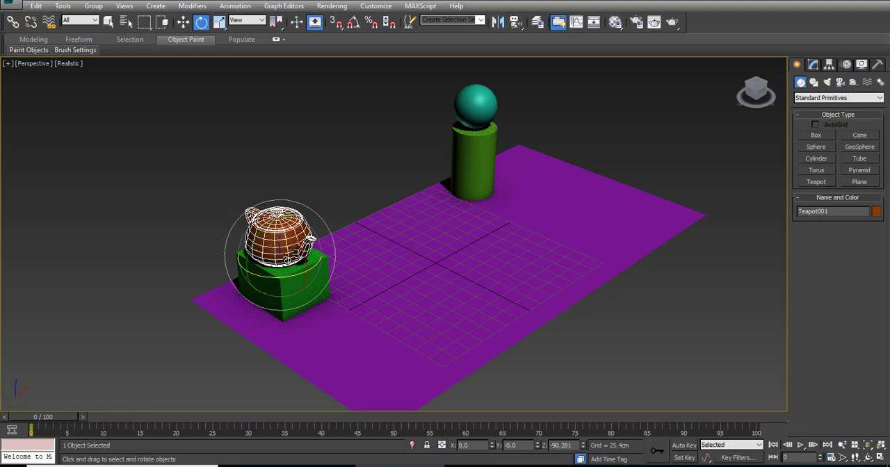
pyautogui.moveTo(316, 256); pyautogui.dragTo(299, 241)
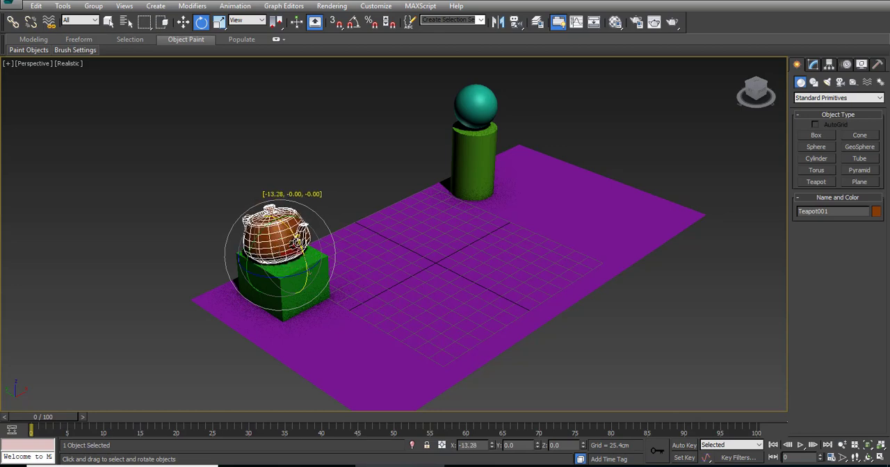
pyautogui.rightClick(298, 241)
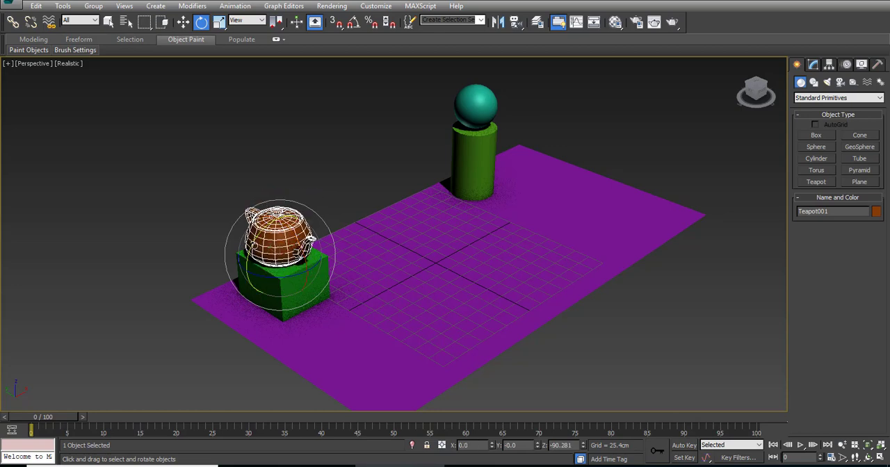
pyautogui.moveTo(249, 250)
pyautogui.mouseDown()
pyautogui.moveTo(249, 266)
pyautogui.moveTo(248, 247)
pyautogui.mouseUp()
pyautogui.rightClick(248, 247)
# Step: Rotate the box under the teapot by about -29° around the Z axis in the Top view
pyautogui.click(272, 286)
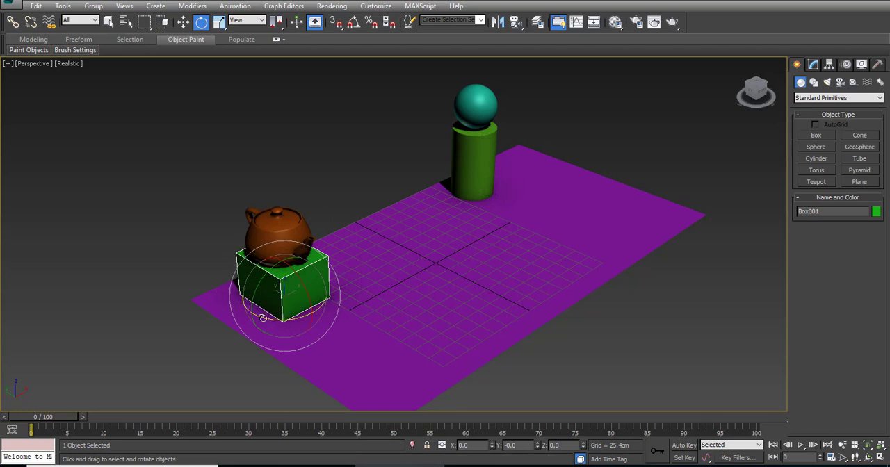
pyautogui.hotkey('alt', 'w')
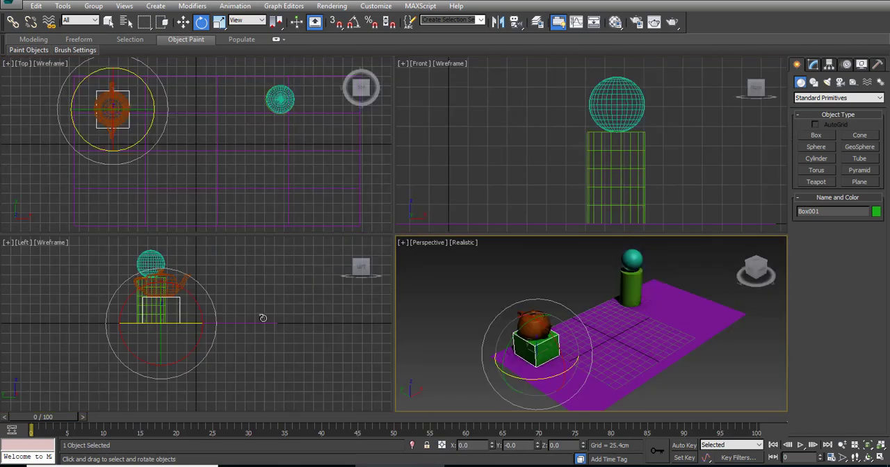
pyautogui.rightClick(194, 182)
pyautogui.rightClick(507, 185)
pyautogui.rightClick(313, 343)
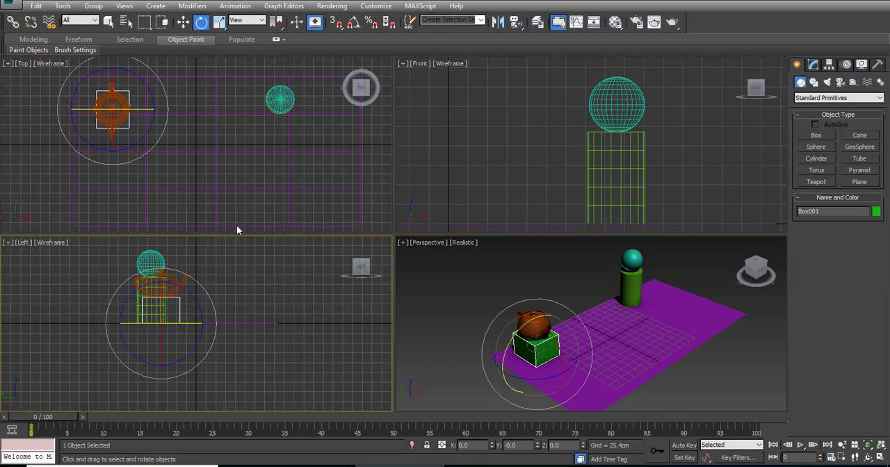
pyautogui.rightClick(236, 226)
pyautogui.rightClick(417, 195)
pyautogui.rightClick(274, 296)
pyautogui.rightClick(222, 203)
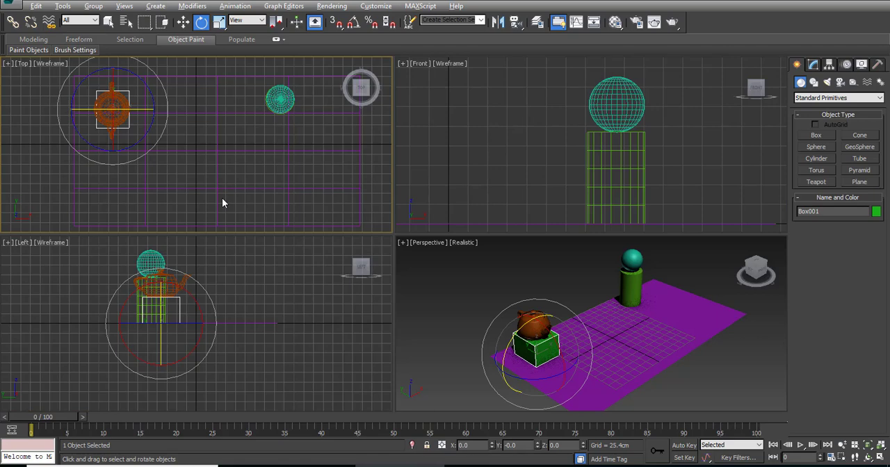
pyautogui.hotkey('alt', 'w')
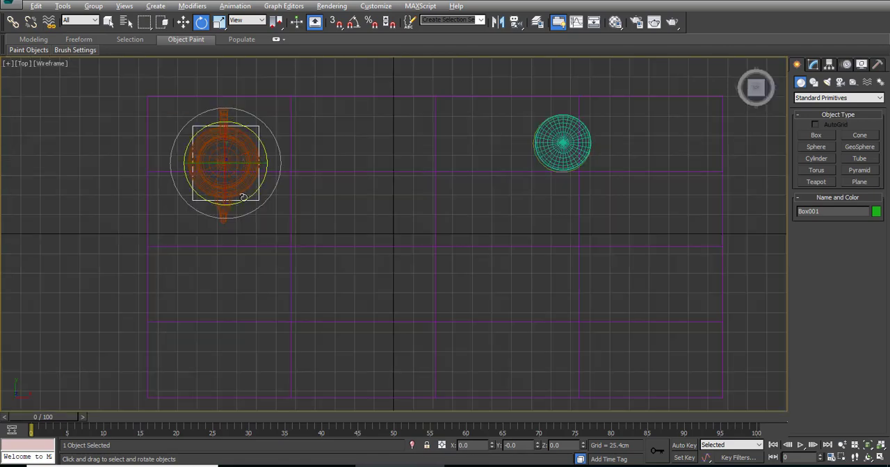
pyautogui.moveTo(244, 197); pyautogui.dragTo(250, 263)
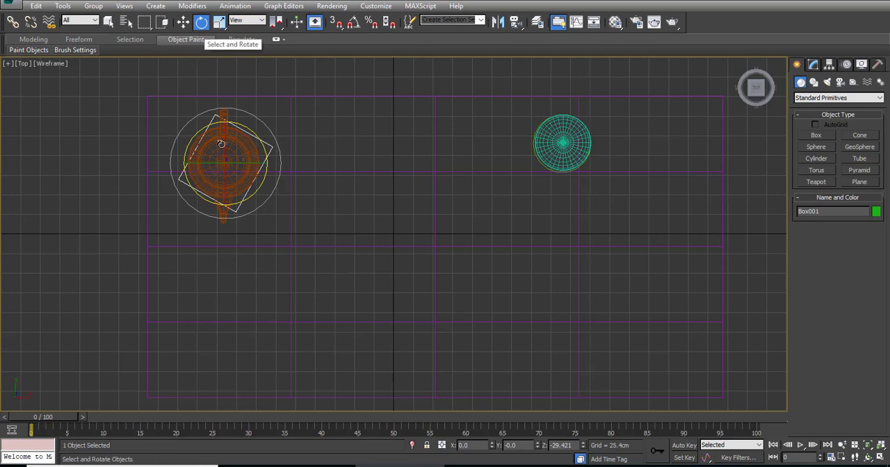
# Step: Stretch the teapot along the Z axis to about 223% with the Scale tool in the Perspective view
pyautogui.click(221, 22)
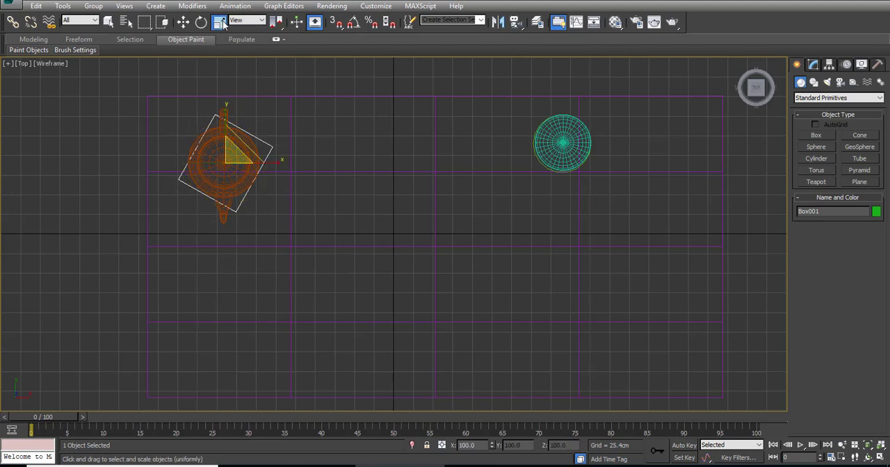
pyautogui.hotkey('alt', 'w')
pyautogui.rightClick(431, 310)
pyautogui.hotkey('alt', 'w')
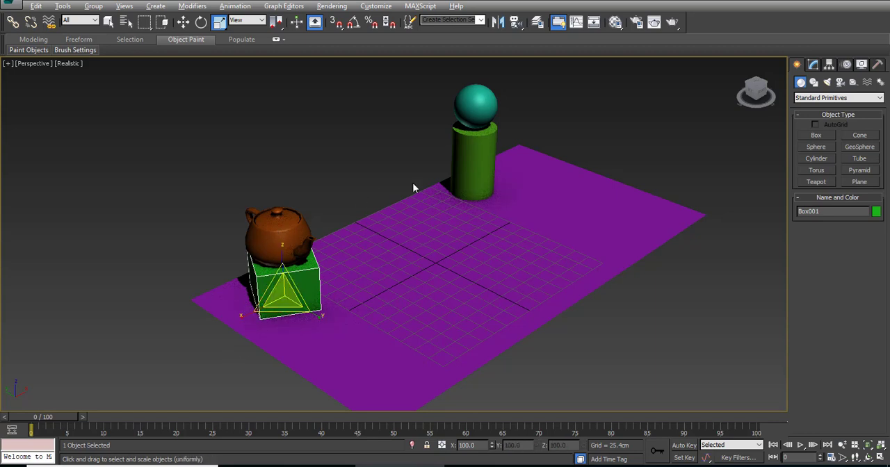
pyautogui.click(276, 238)
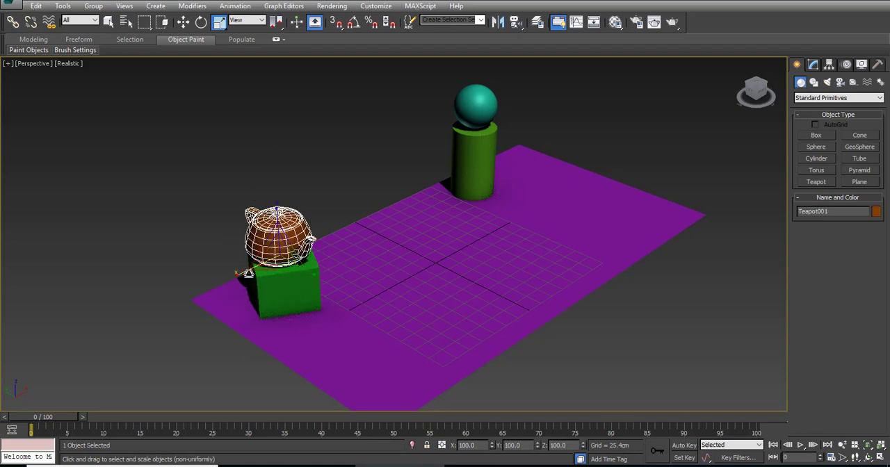
pyautogui.moveTo(236, 276); pyautogui.dragTo(201, 297)
pyautogui.rightClick(201, 297)
pyautogui.moveTo(314, 273)
pyautogui.mouseDown()
pyautogui.moveTo(338, 299)
pyautogui.moveTo(313, 285)
pyautogui.mouseUp()
pyautogui.rightClick(313, 284)
pyautogui.moveTo(277, 209); pyautogui.dragTo(274, 151)
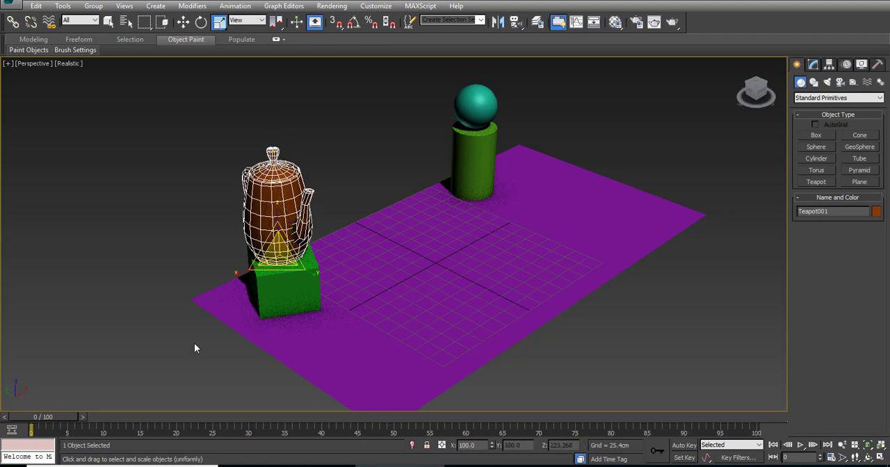
pyautogui.moveTo(261, 246); pyautogui.dragTo(235, 239)
pyautogui.hotkey('ctrl', 'z')
pyautogui.moveTo(294, 254); pyautogui.dragTo(297, 248)
pyautogui.rightClick(297, 249)
pyautogui.moveTo(279, 254); pyautogui.dragTo(273, 277)
pyautogui.rightClick(272, 277)
# Step: Try to scale the box under the teapot along the Y axis
pyautogui.click(279, 301)
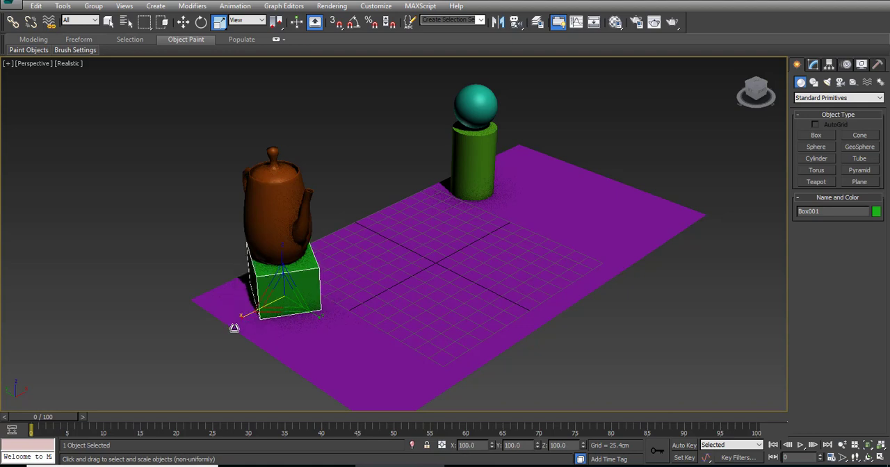
pyautogui.moveTo(317, 319); pyautogui.dragTo(348, 338)
pyautogui.rightClick(348, 338)
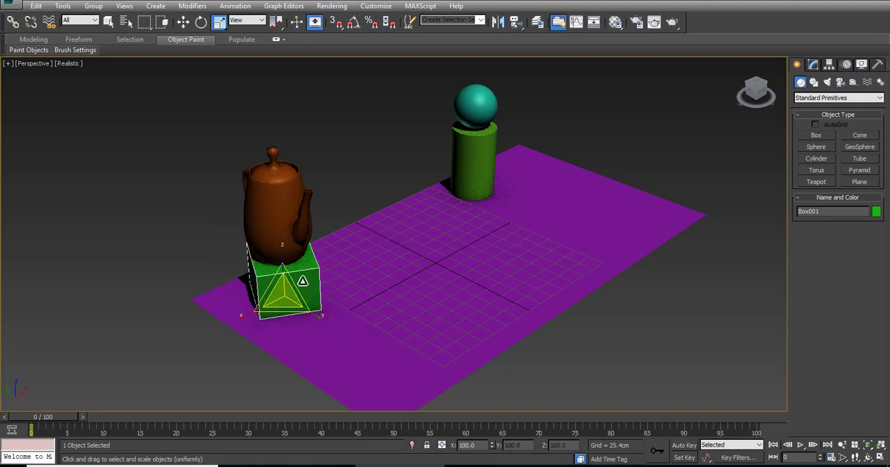
# Step: Try to scale the box under the teapot along the Z axis, in a single plane and uniformly
pyautogui.moveTo(285, 257); pyautogui.dragTo(280, 238)
pyautogui.rightClick(279, 235)
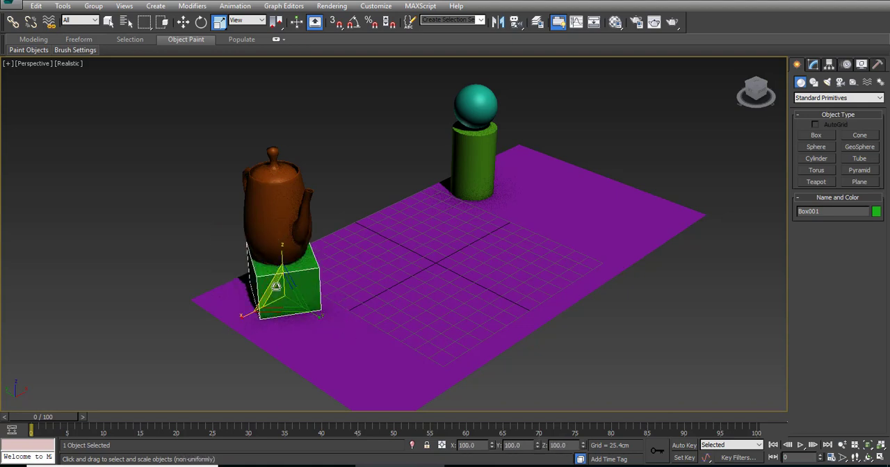
pyautogui.moveTo(275, 297); pyautogui.dragTo(219, 254)
pyautogui.rightClick(221, 258)
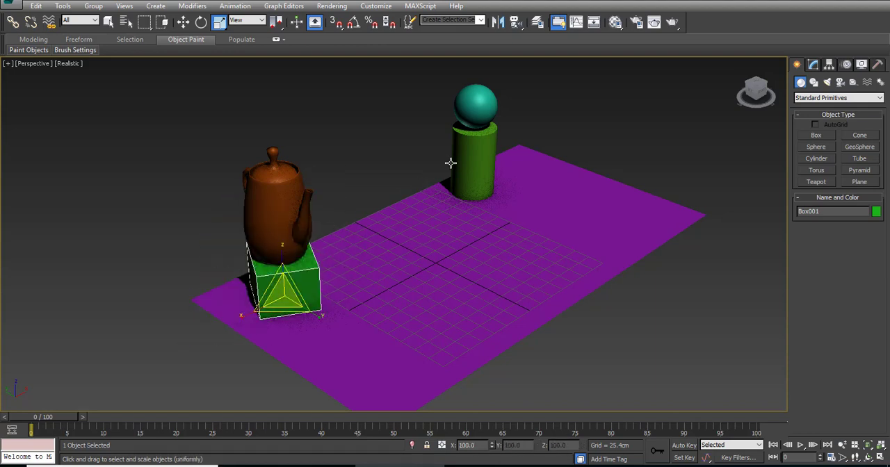
pyautogui.moveTo(284, 292)
pyautogui.mouseDown()
pyautogui.moveTo(283, 269)
pyautogui.moveTo(286, 287)
pyautogui.mouseUp()
pyautogui.rightClick(286, 286)
# Step: Scale the sphere on the cylinder non-uniformly to about 285% in X, 45% in Y and 176% in Z
pyautogui.click(483, 104)
pyautogui.click(477, 166)
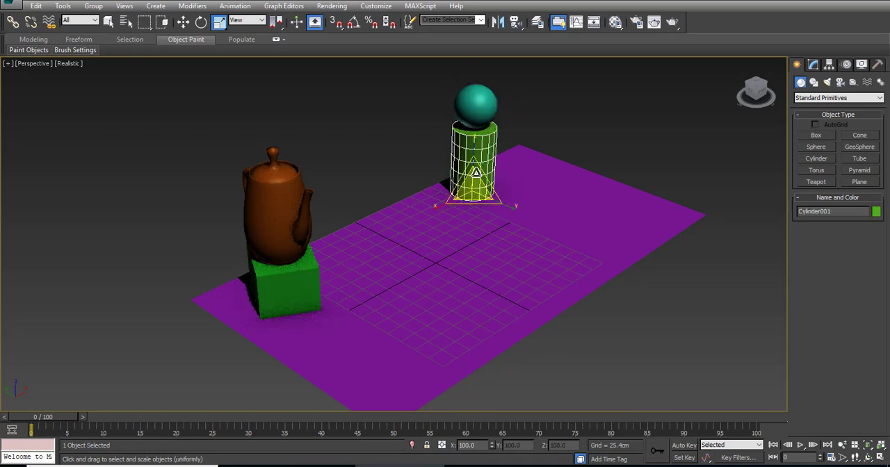
pyautogui.moveTo(477, 167); pyautogui.dragTo(371, 272, button='middle')
pyautogui.click(388, 210)
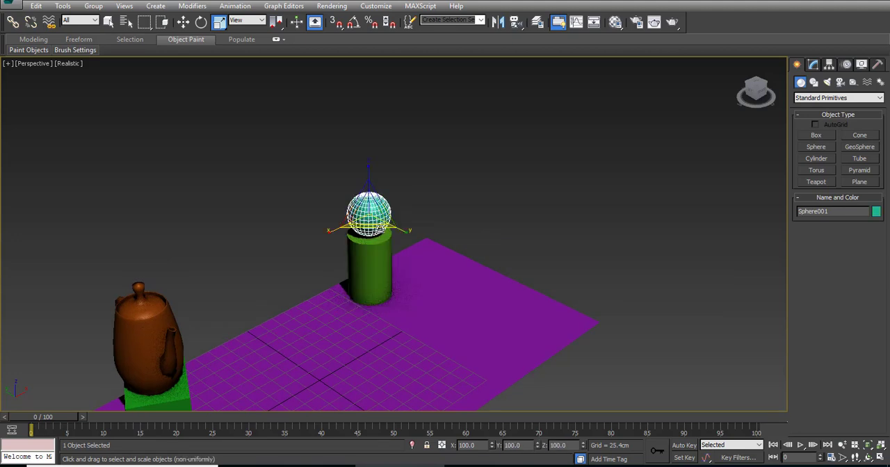
pyautogui.moveTo(368, 174); pyautogui.dragTo(372, 143)
pyautogui.moveTo(338, 233); pyautogui.dragTo(282, 256)
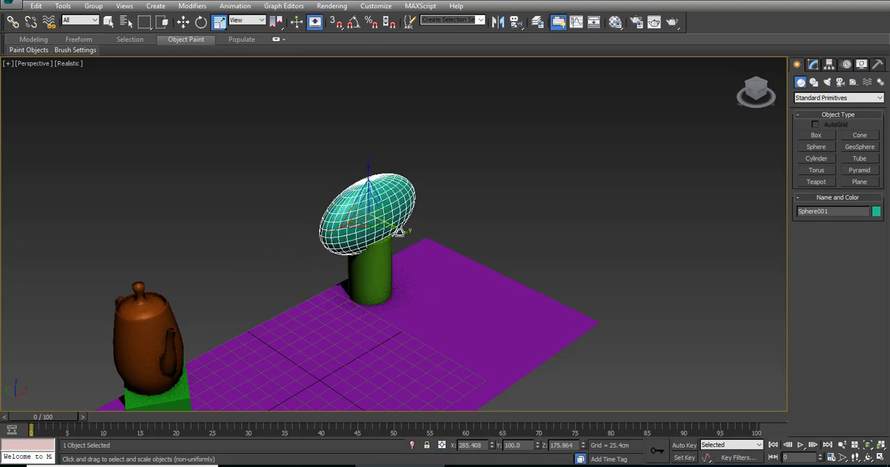
pyautogui.moveTo(389, 226); pyautogui.dragTo(377, 268)
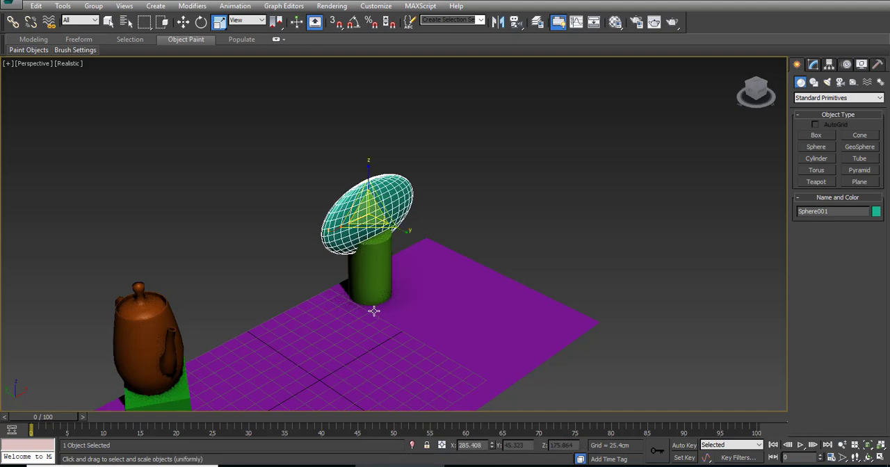
# Step: Switch repeatedly between the Move, Rotate and Scale tools with the sphere selected, ending on Scale
pyautogui.moveTo(257, 298); pyautogui.dragTo(329, 219, button='middle')
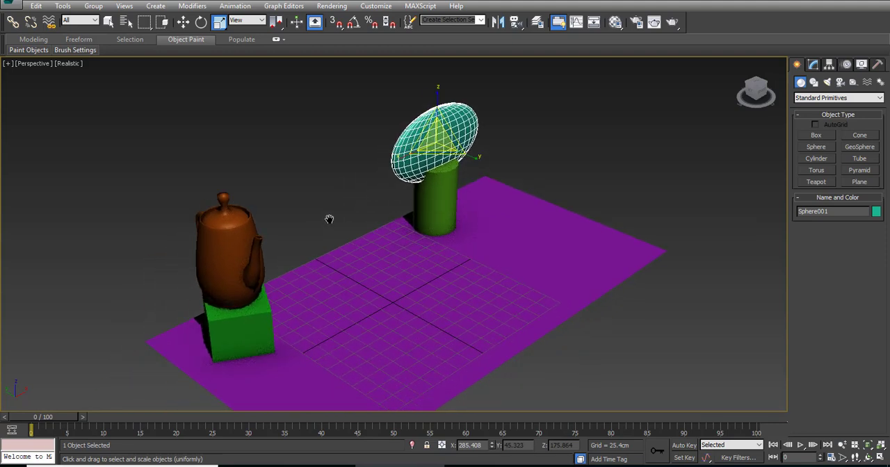
pyautogui.click(186, 25)
pyautogui.click(202, 26)
pyautogui.click(215, 26)
pyautogui.click(184, 23)
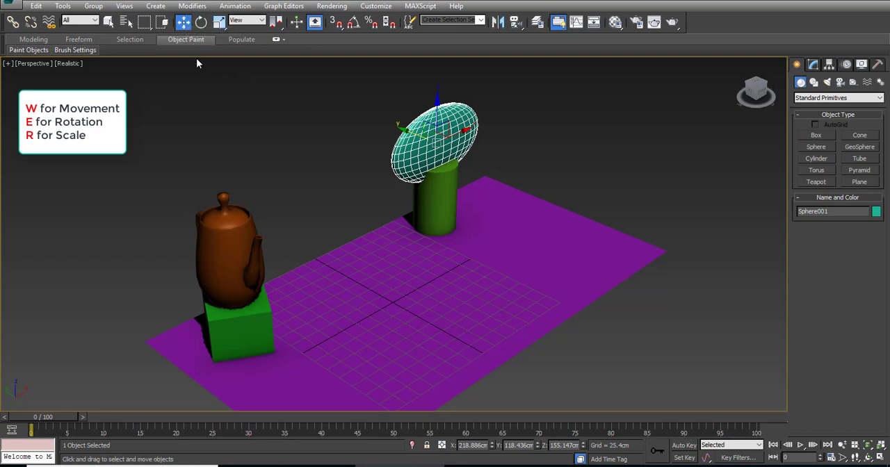
pyautogui.press('e')
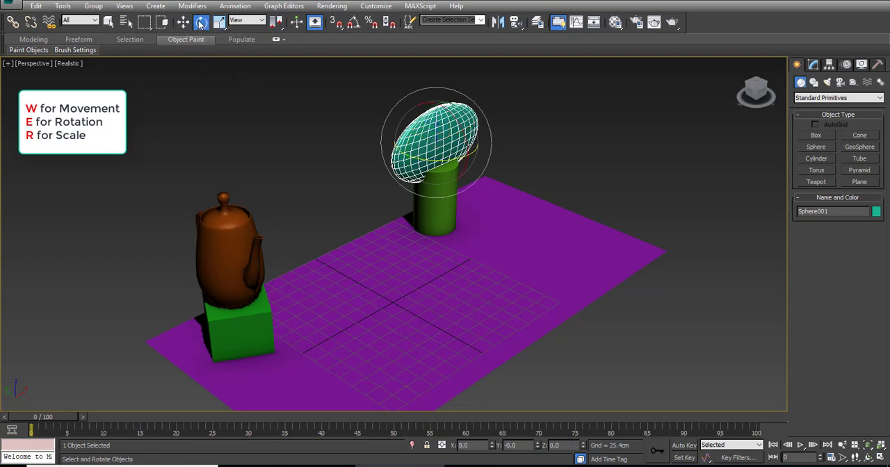
pyautogui.press('r')
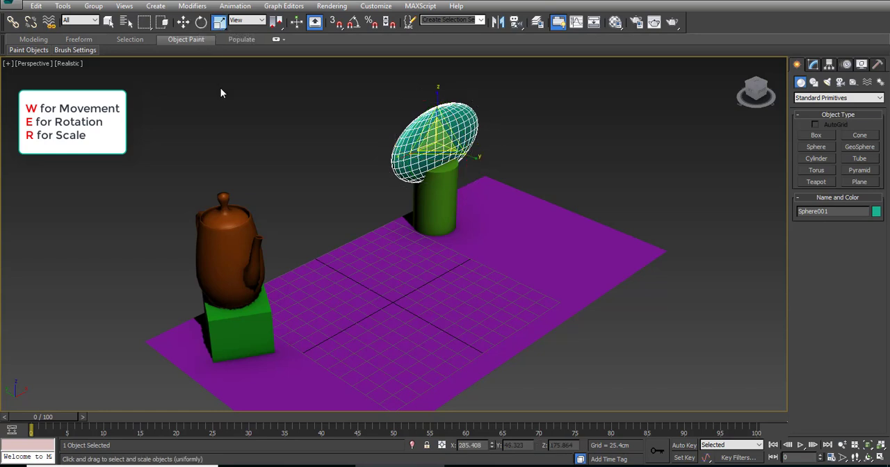
pyautogui.press('w')
pyautogui.press('e')
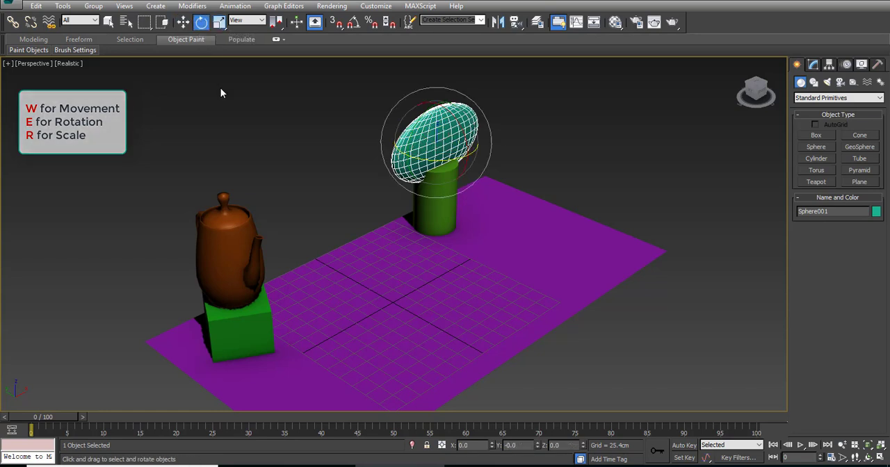
pyautogui.press('r')
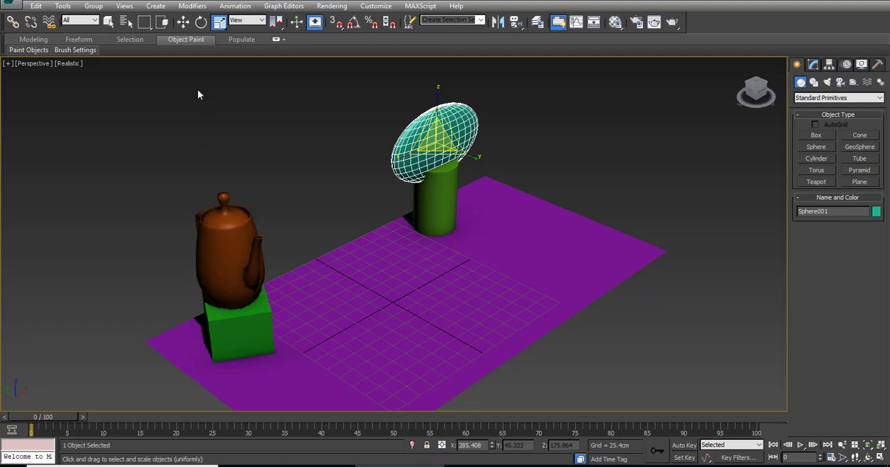
# Step: Try to stretch the teapot along the X axis to about 331% with the Scale tool
pyautogui.click(223, 252)
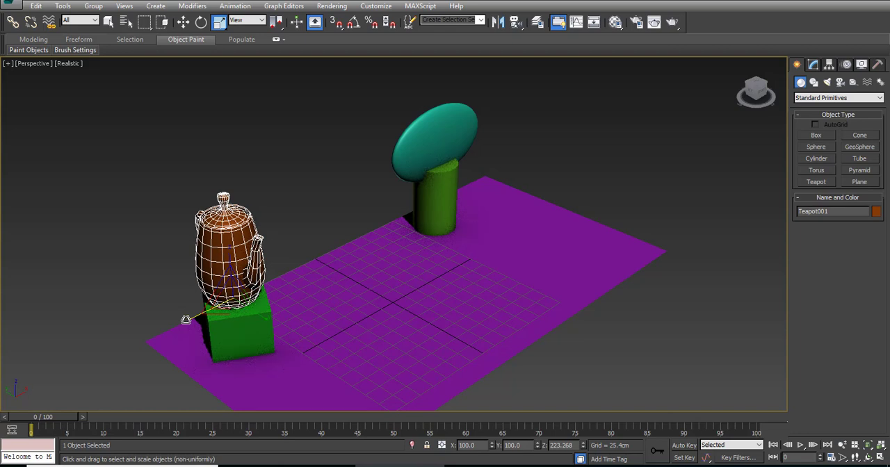
pyautogui.moveTo(185, 319); pyautogui.dragTo(150, 354)
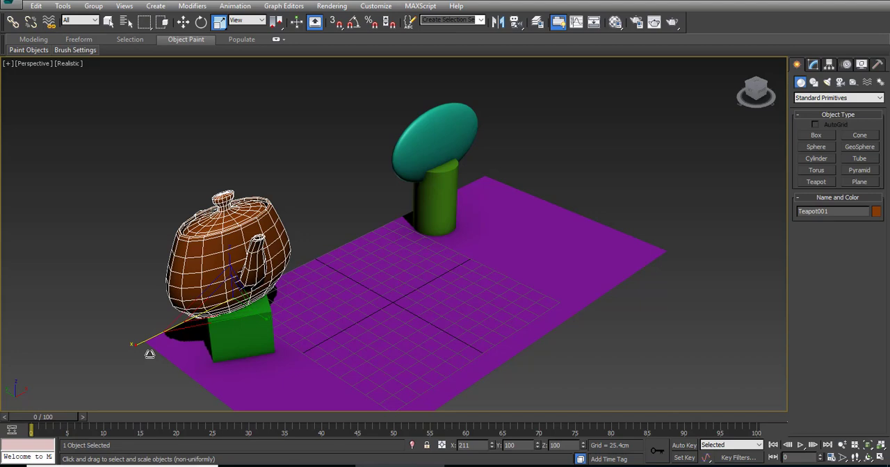
pyautogui.moveTo(150, 355); pyautogui.dragTo(109, 397)
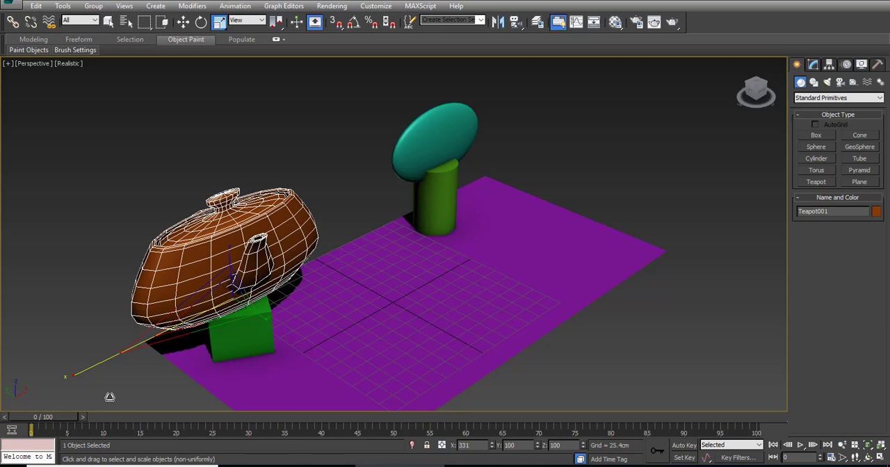
pyautogui.rightClick(110, 397)
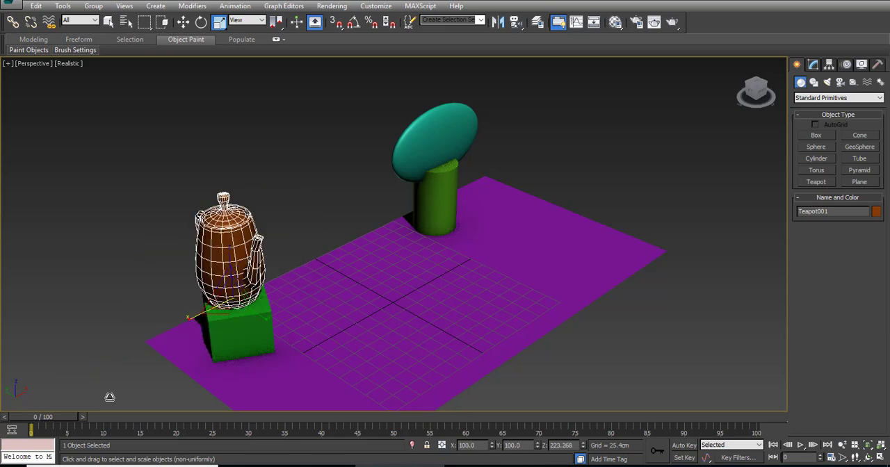
pyautogui.press('r')
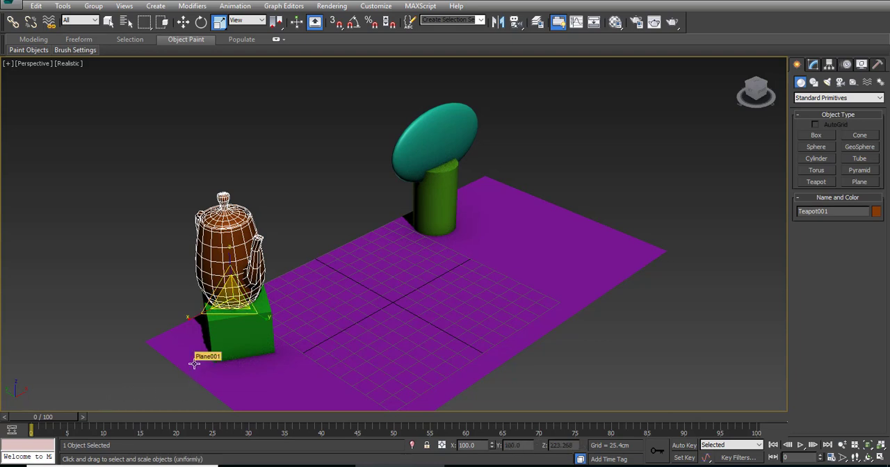
# Step: Try to move the cylinder under the sphere about -397 cm along the Y axis, and undo the move
pyautogui.click(439, 197)
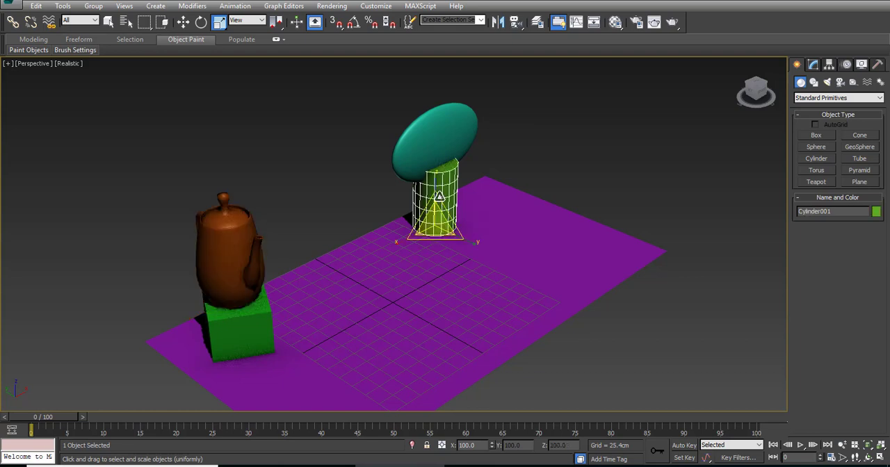
pyautogui.click(183, 22)
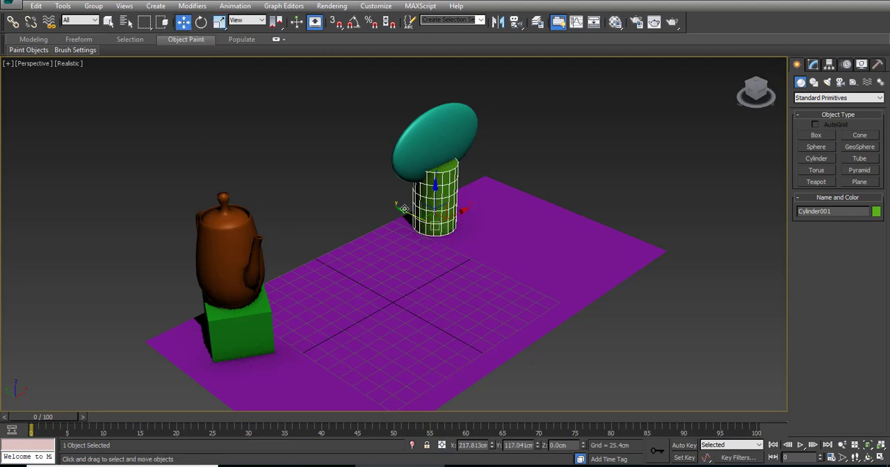
pyautogui.moveTo(405, 212); pyautogui.dragTo(521, 319)
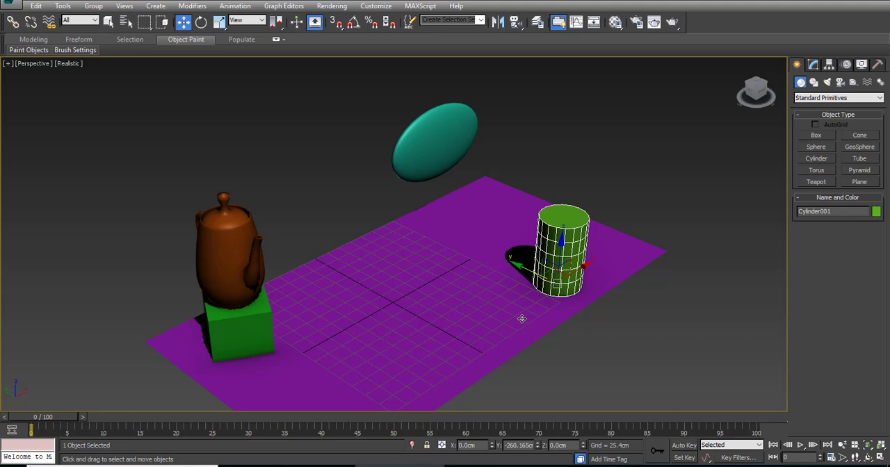
pyautogui.moveTo(522, 319); pyautogui.dragTo(514, 357)
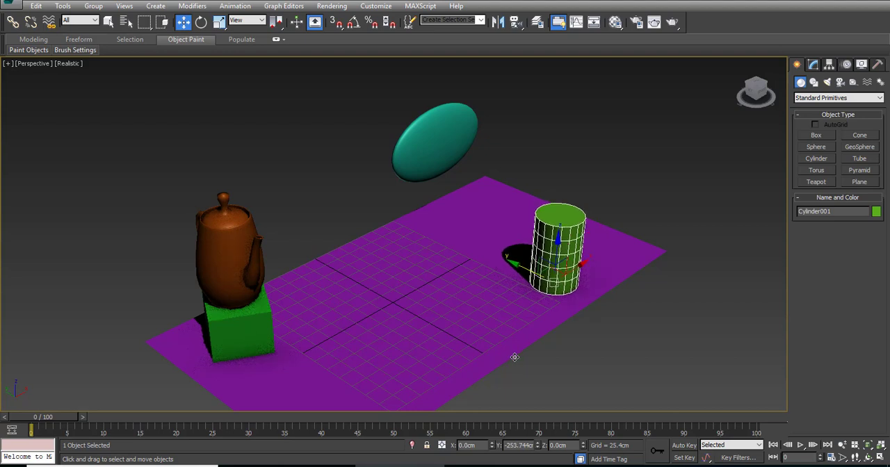
pyautogui.moveTo(515, 358); pyautogui.dragTo(585, 418)
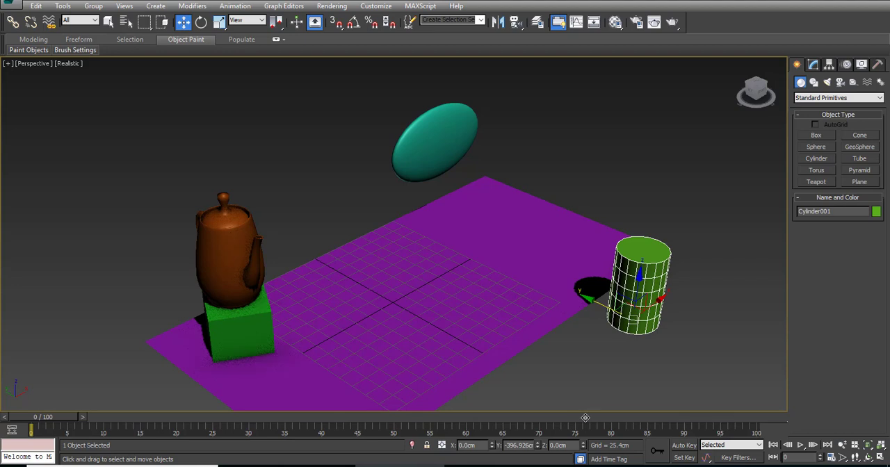
pyautogui.hotkey('ctrl', 'z')
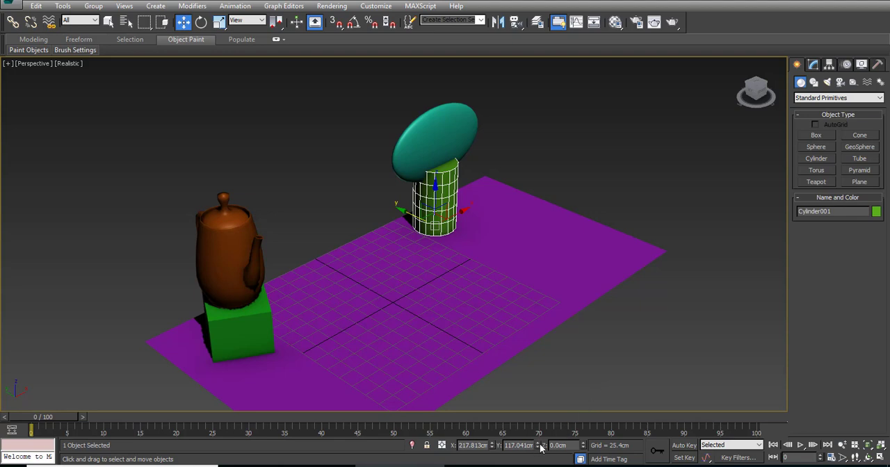
pyautogui.moveTo(541, 447); pyautogui.dragTo(556, 374)
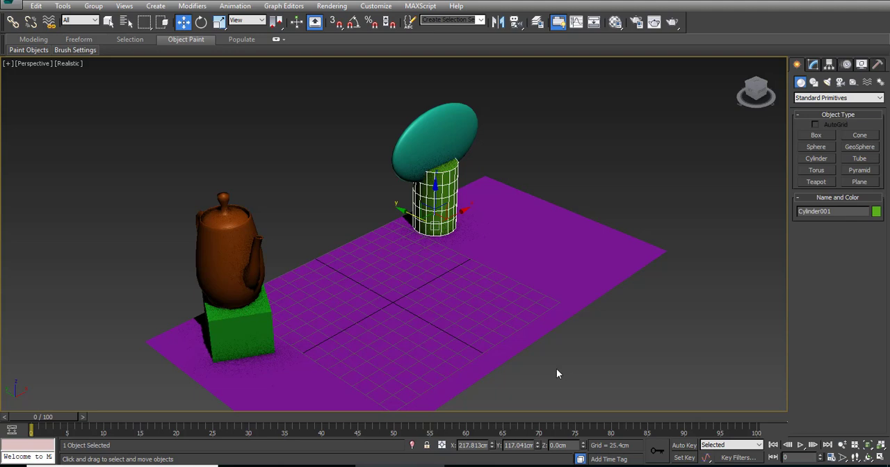